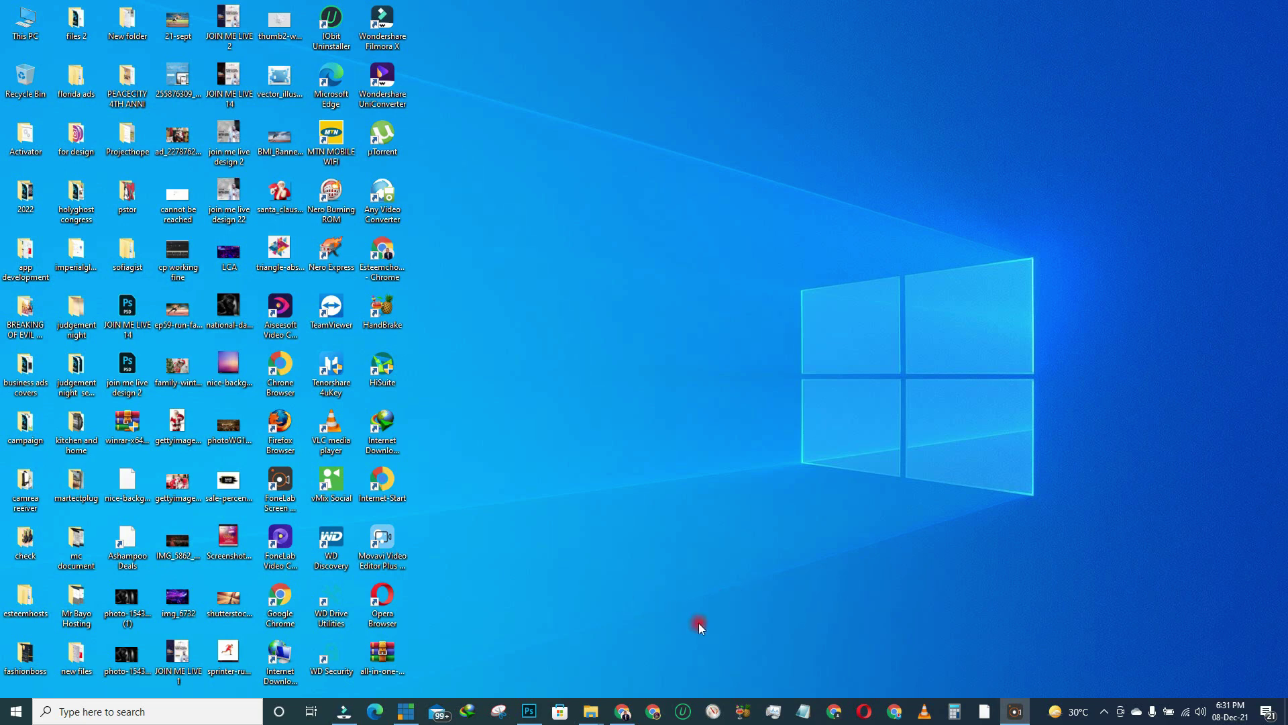
- Switch to Chrome and open facebook.com in a new tab
{"action": "left_click", "coordinate": [620, 710]}
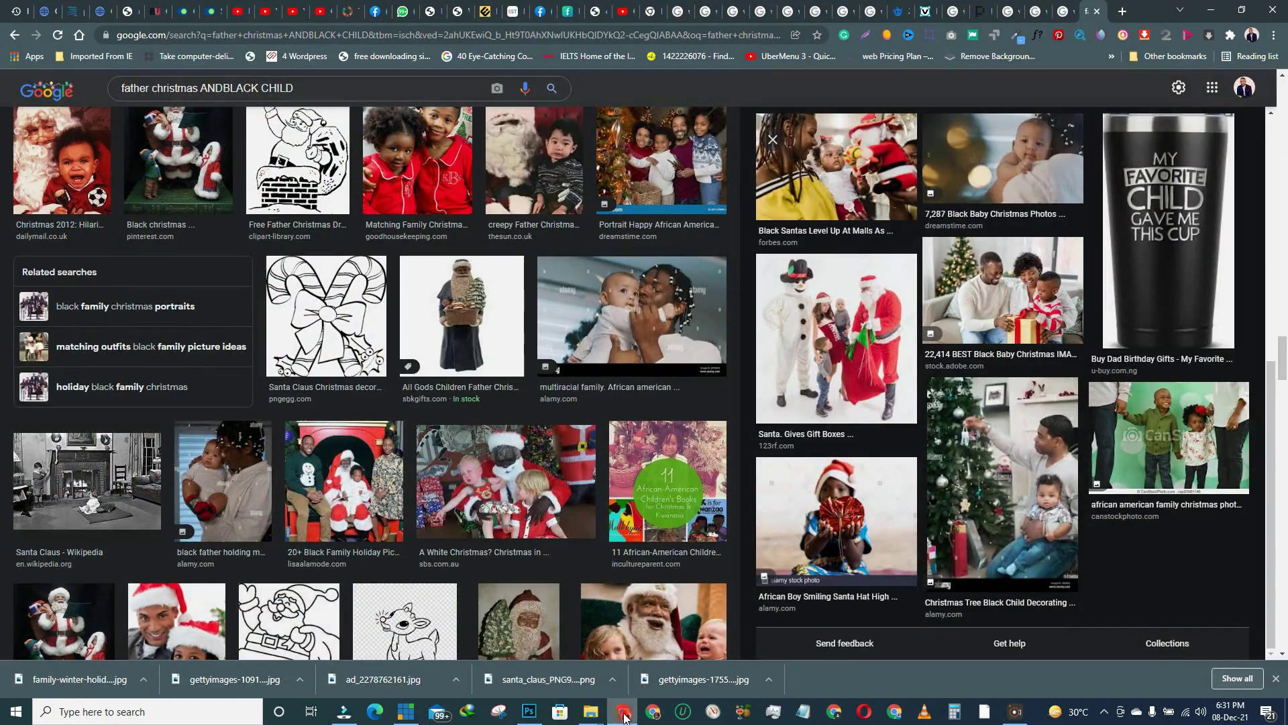
{"action": "key", "text": "ctrl+t"}
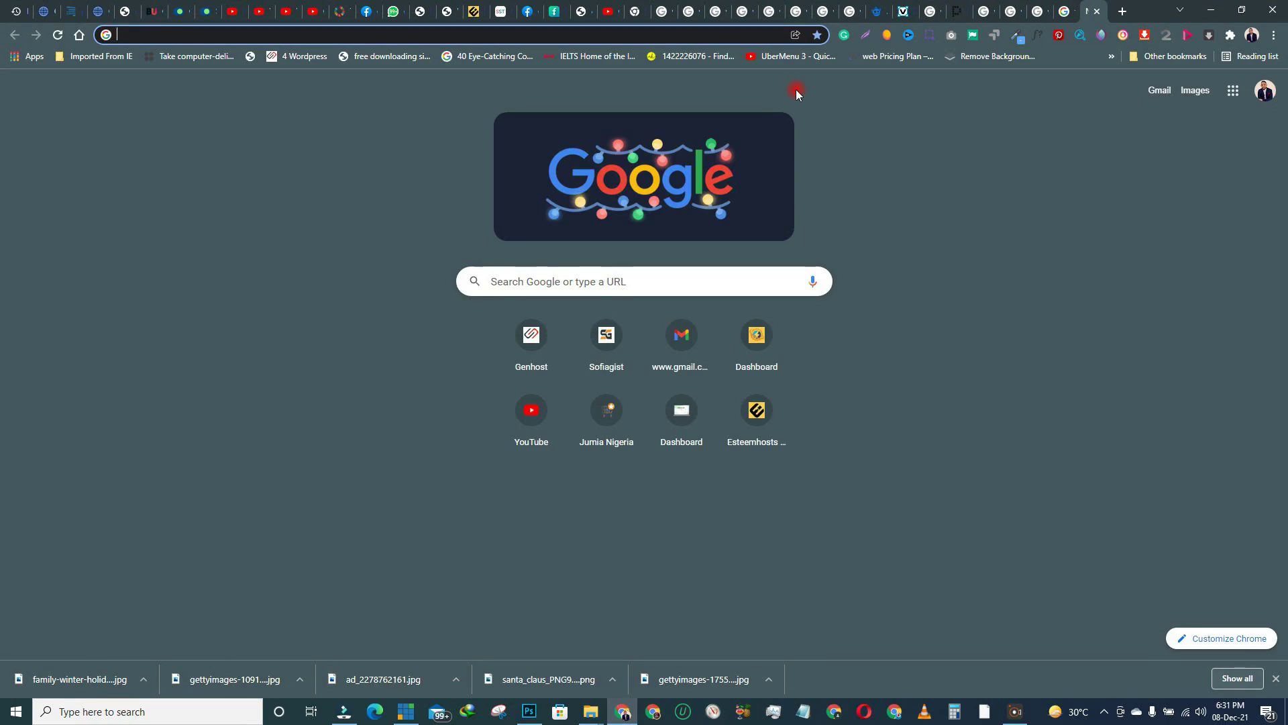
{"action": "type", "text": "face"}
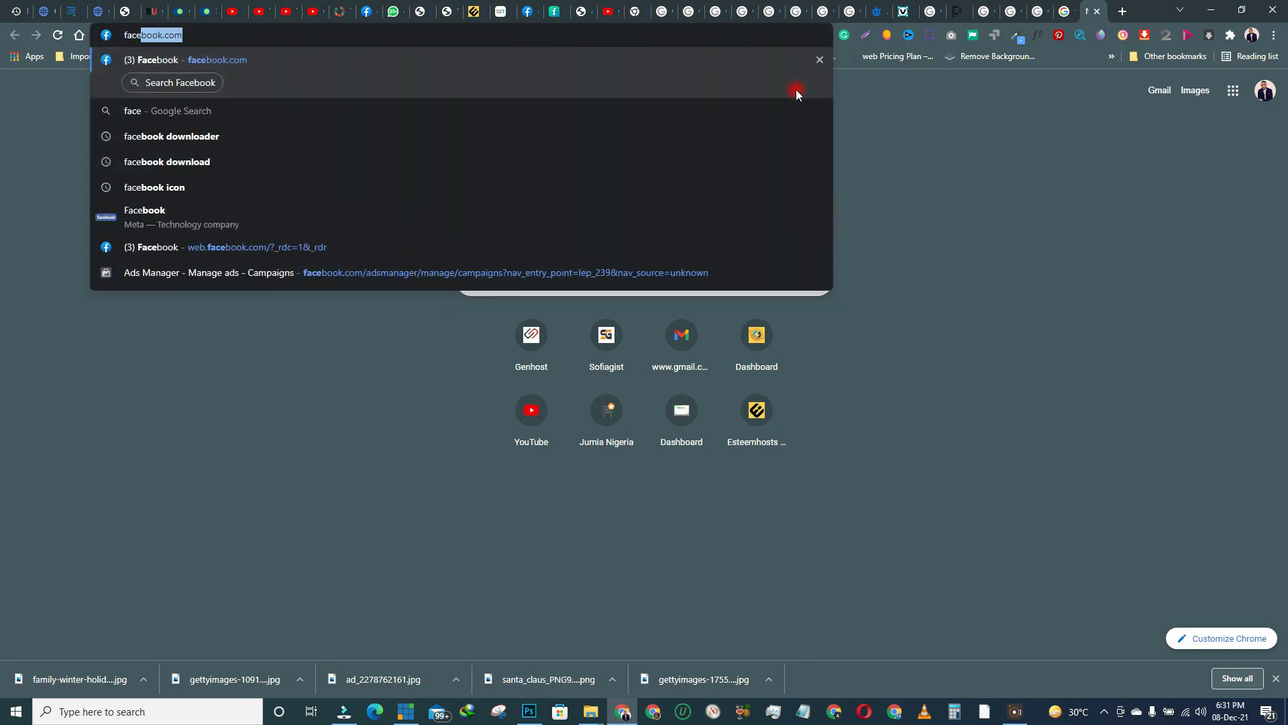
{"action": "key", "text": "Return"}
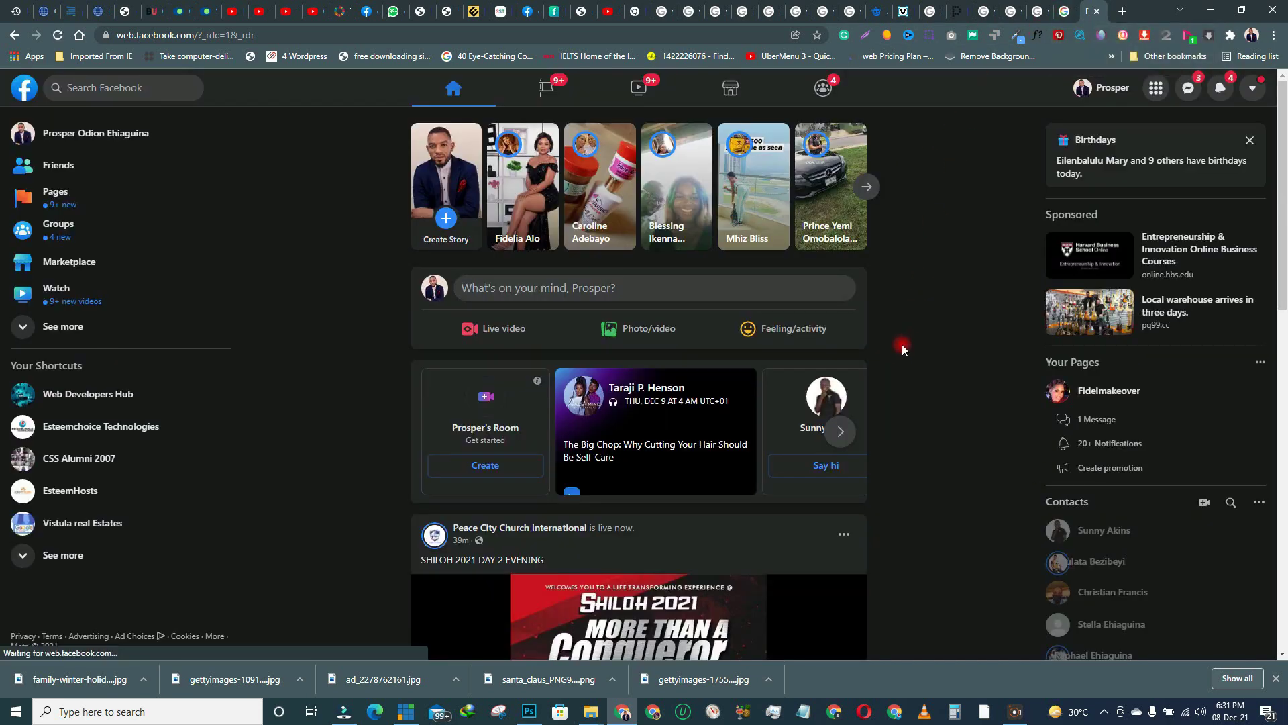
- Open the Web Developers Hub page from the Facebook shortcuts
{"action": "scroll", "coordinate": [916, 341], "scroll_direction": "down", "scroll_amount": 3}
{"action": "scroll", "coordinate": [916, 340], "scroll_direction": "up", "scroll_amount": 4}
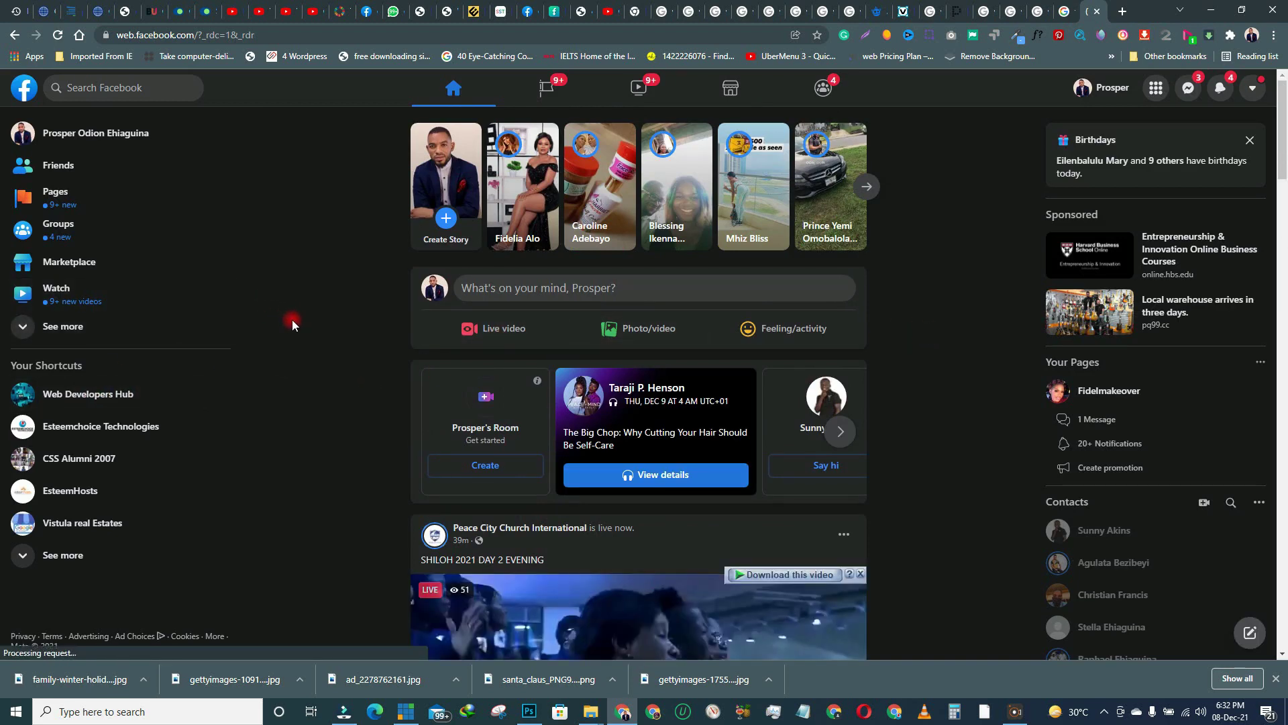
{"action": "scroll", "coordinate": [324, 337], "scroll_direction": "down", "scroll_amount": 7}
{"action": "scroll", "coordinate": [253, 345], "scroll_direction": "up", "scroll_amount": 4}
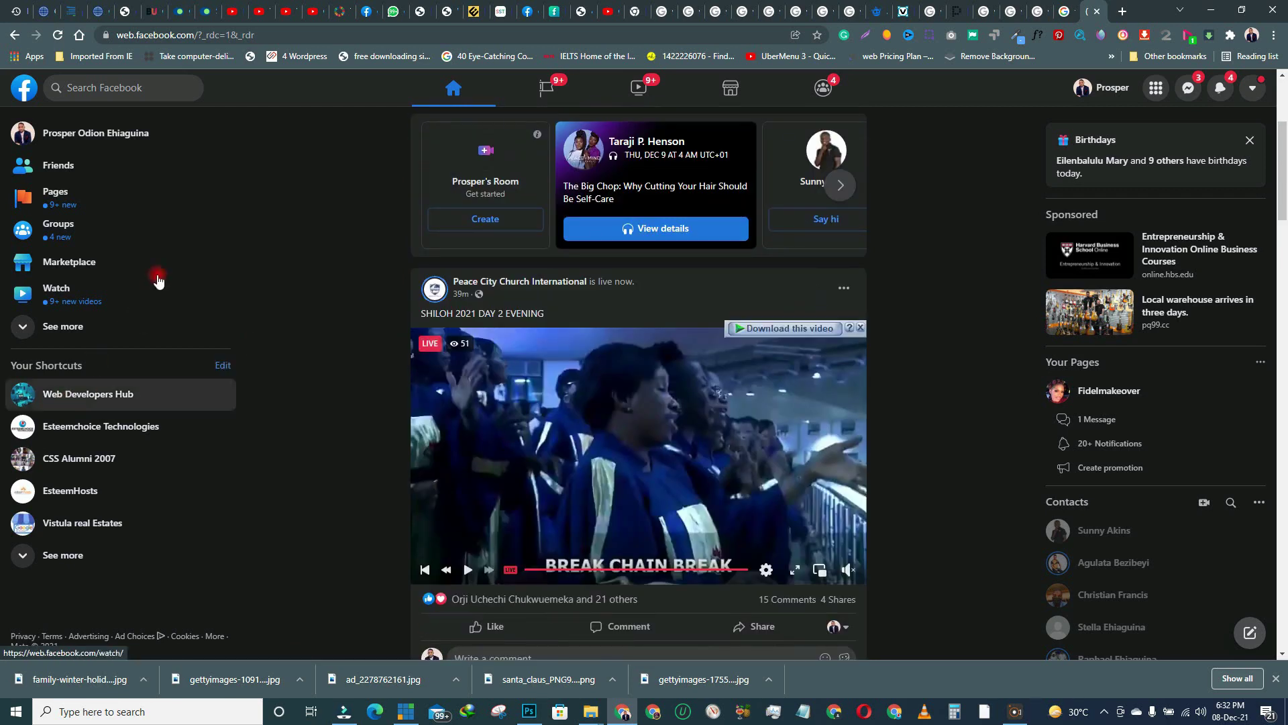
{"action": "left_click", "coordinate": [64, 400]}
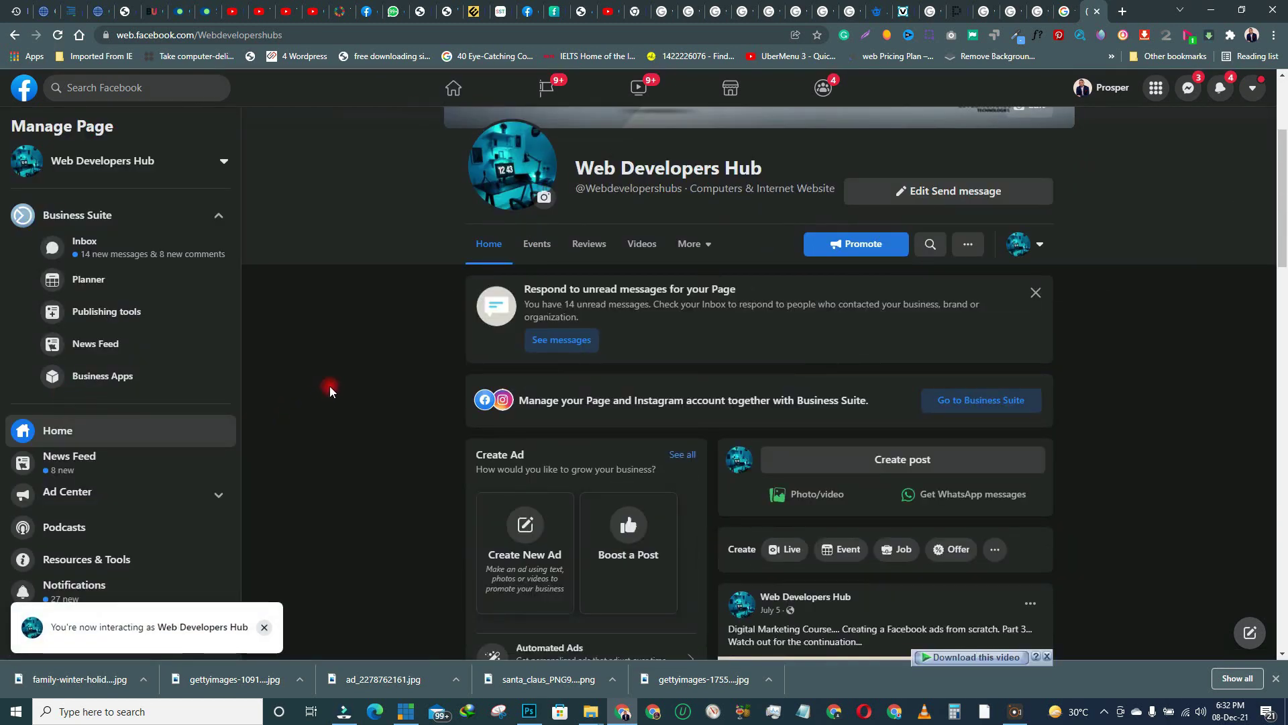
- Create a live video for the Web Developers Hub page using the Go live video type
{"action": "scroll", "coordinate": [718, 440], "scroll_direction": "down", "scroll_amount": 4}
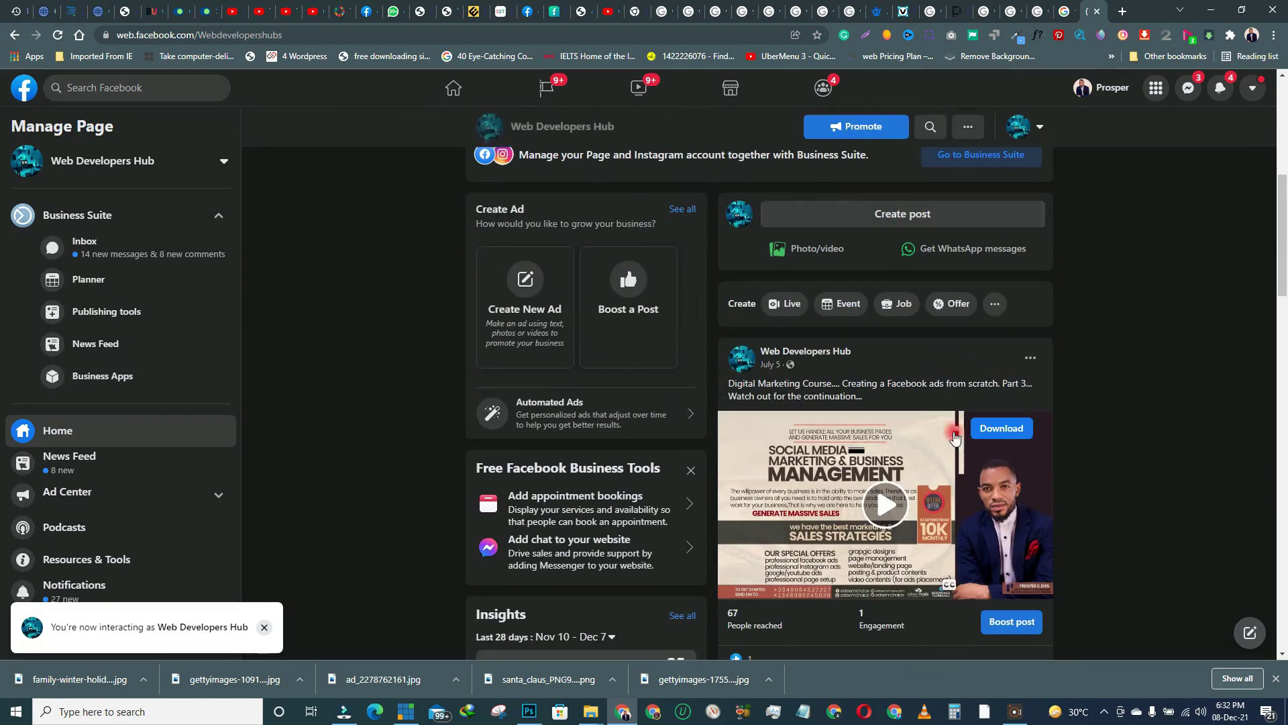
{"action": "scroll", "coordinate": [670, 376], "scroll_direction": "up", "scroll_amount": 4}
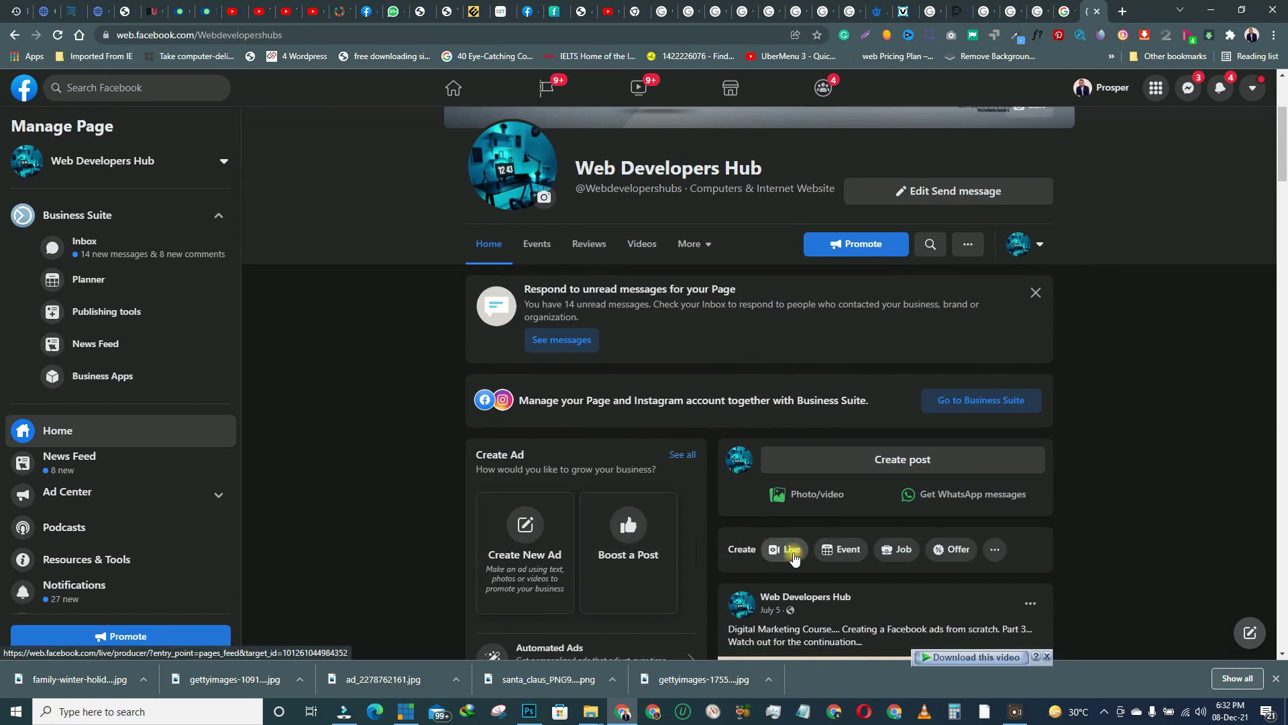
{"action": "left_click", "coordinate": [793, 552]}
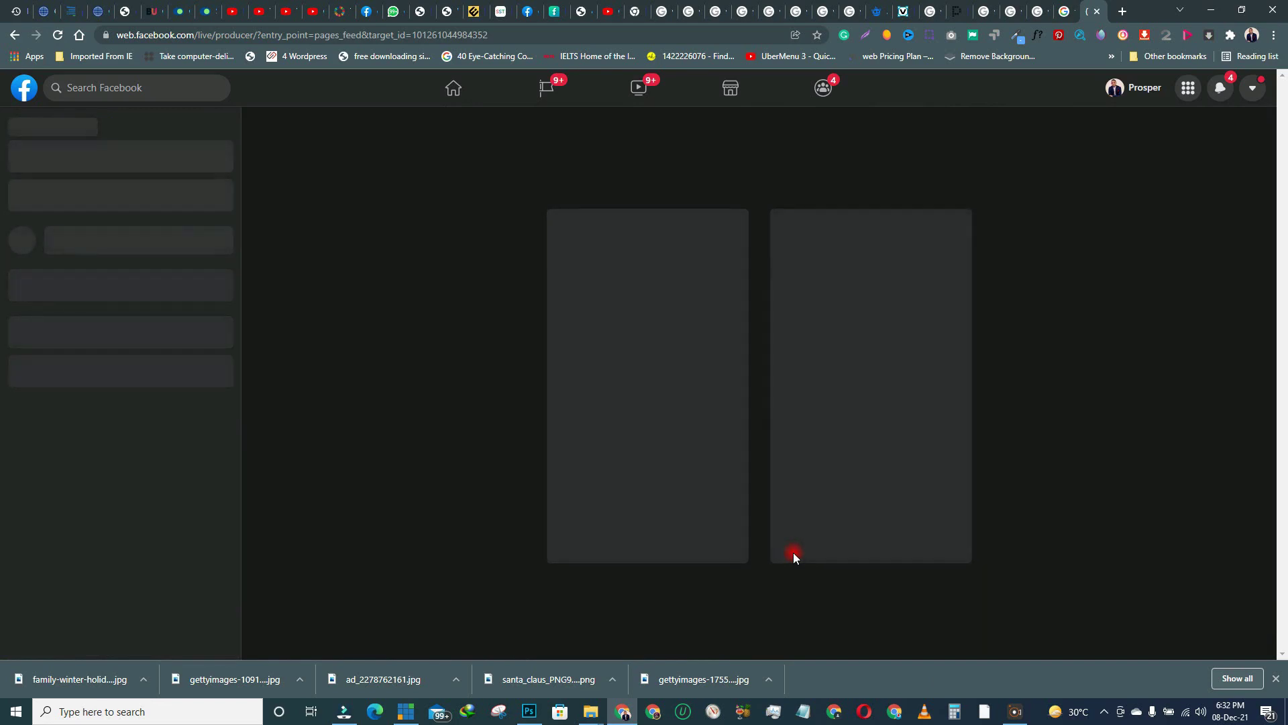
{"action": "left_click", "coordinate": [361, 282]}
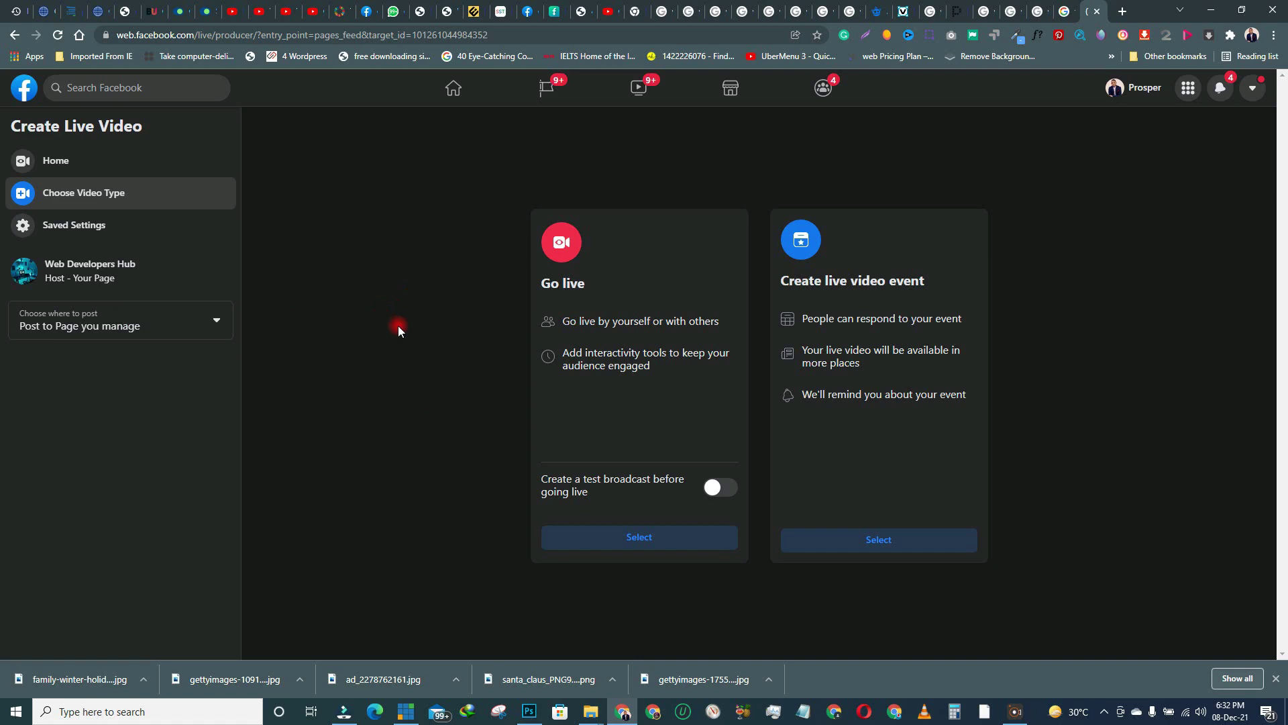
{"action": "left_click", "coordinate": [650, 541]}
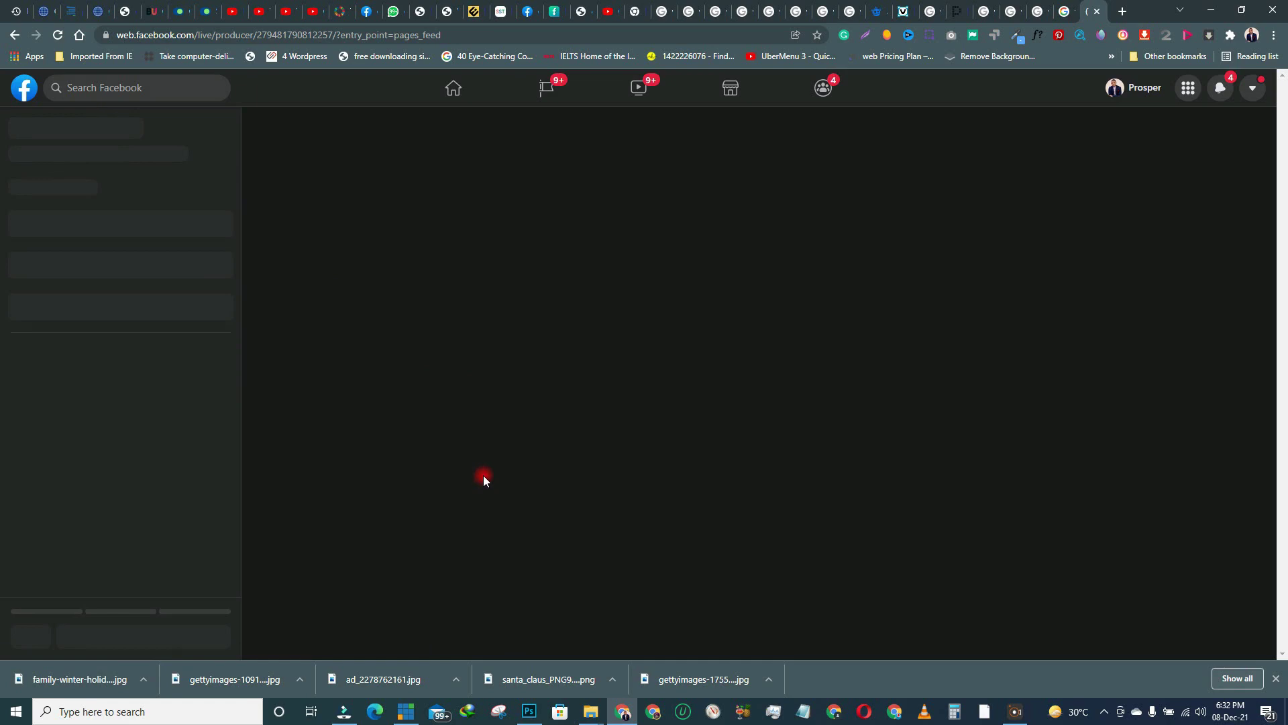
- Switch to vMix and review the streaming settings for streams 1, 2 and 3
{"action": "left_click", "coordinate": [405, 711]}
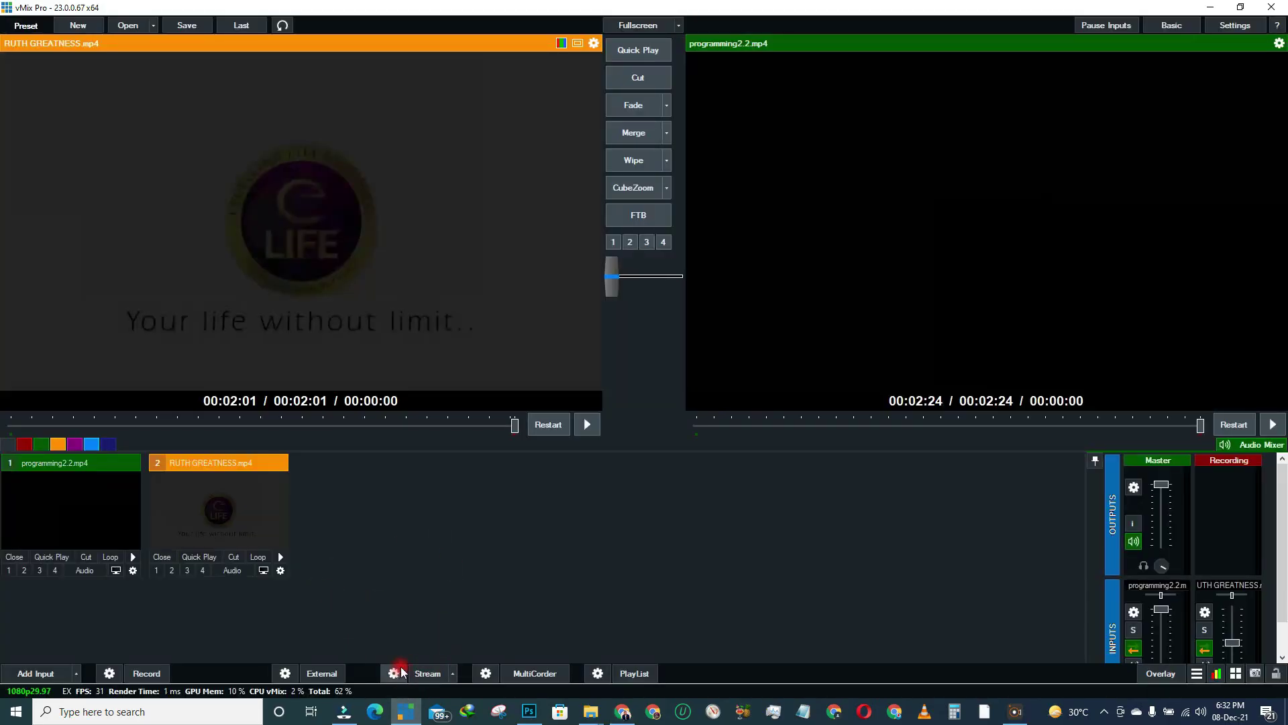
{"action": "left_click", "coordinate": [396, 673]}
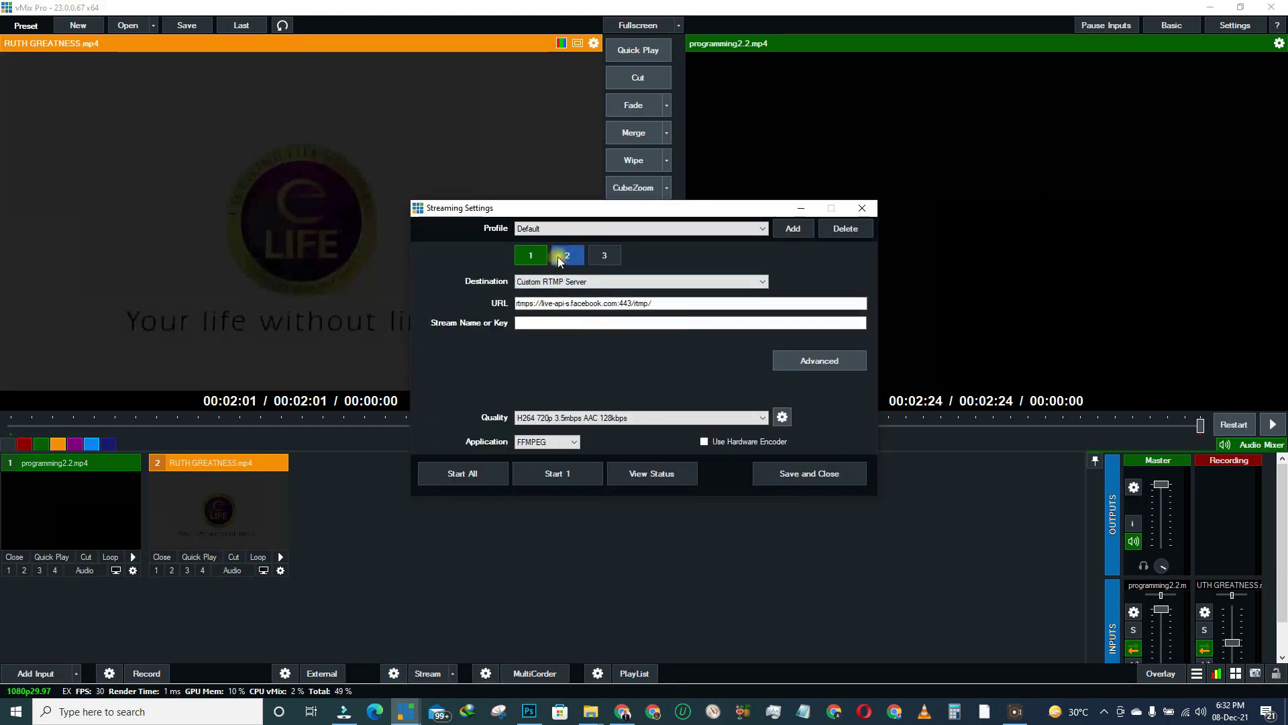
{"action": "left_click", "coordinate": [567, 255]}
{"action": "left_click", "coordinate": [604, 255]}
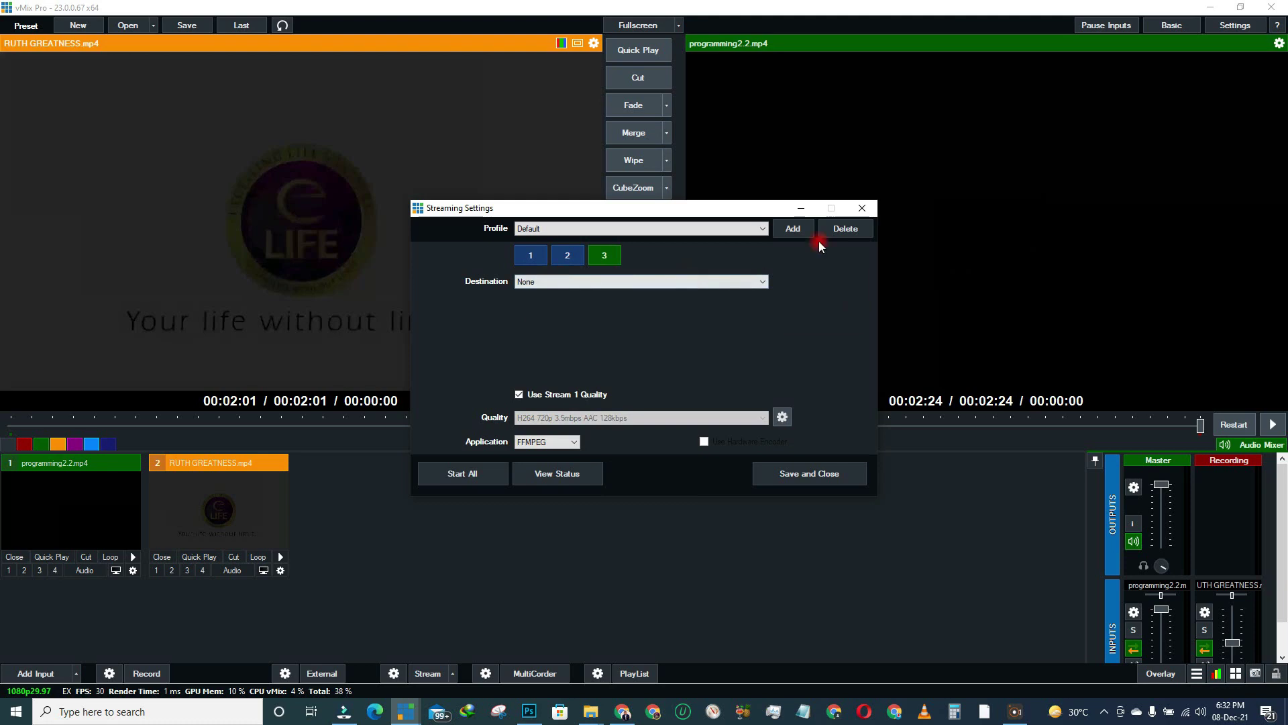
{"action": "left_click", "coordinate": [530, 255]}
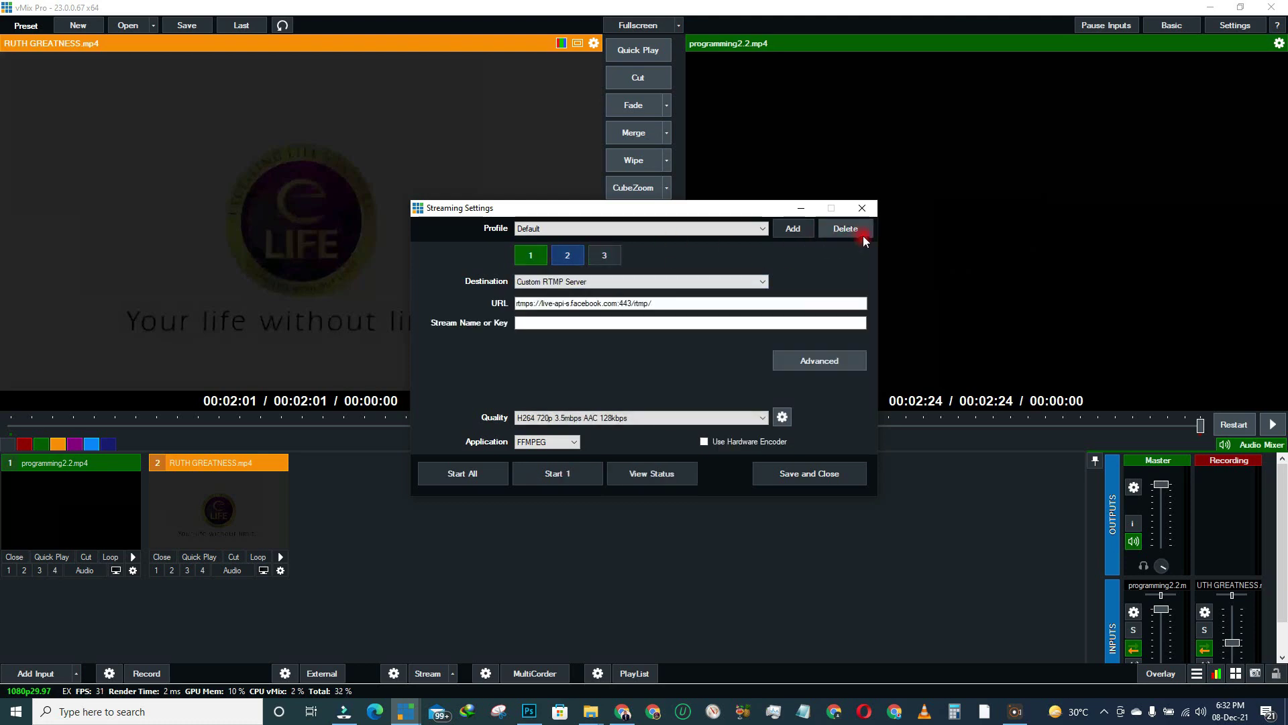
{"action": "left_click", "coordinate": [567, 255]}
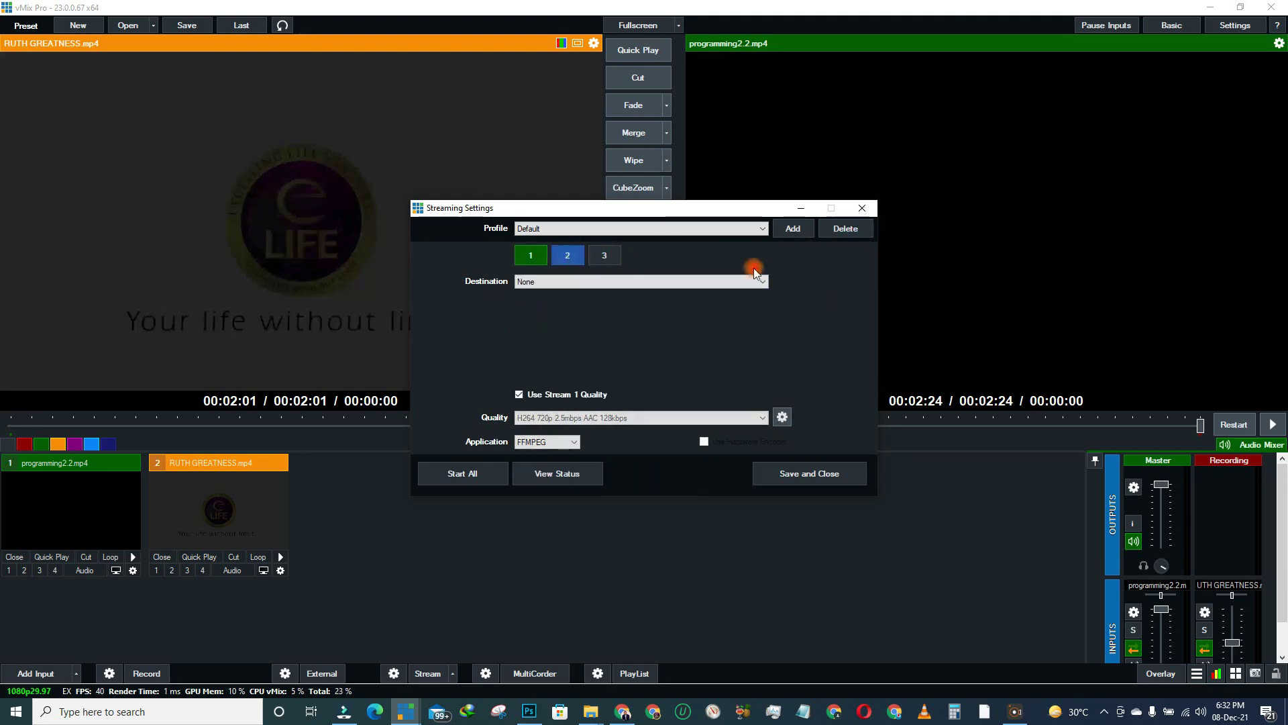
{"action": "left_click", "coordinate": [530, 255]}
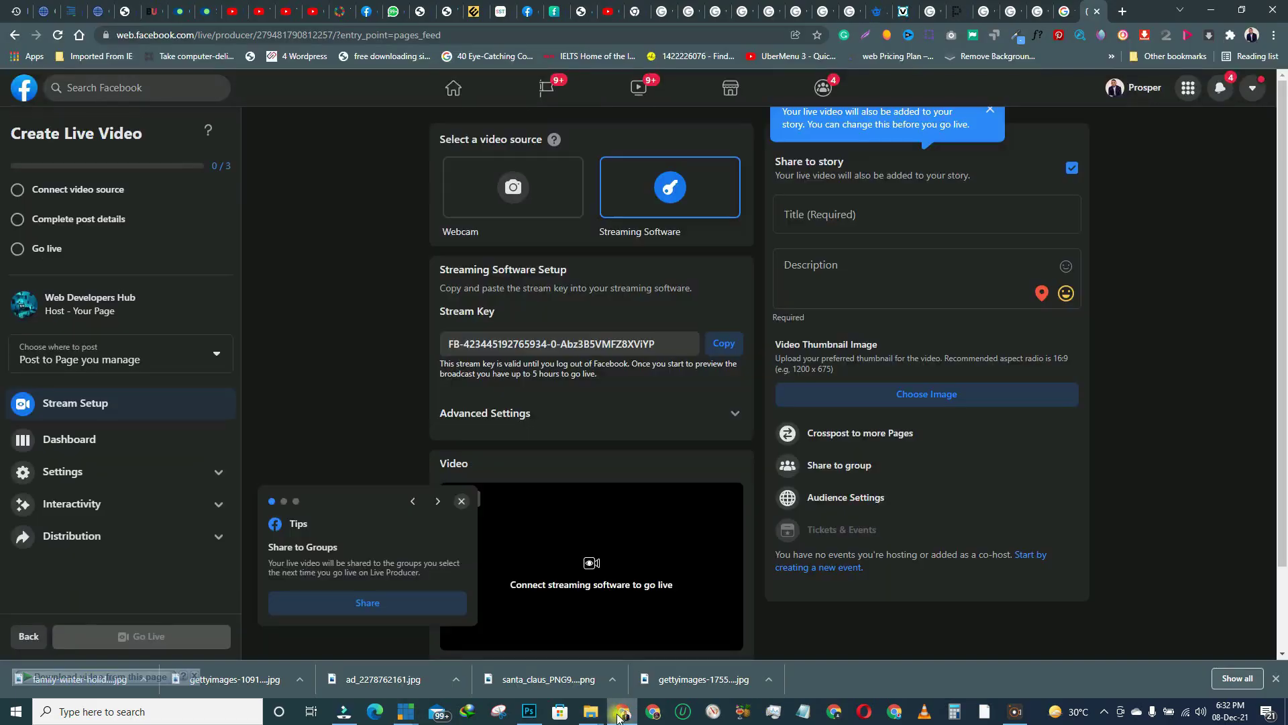
- Return to the Facebook live setup in Chrome, dismiss the tips, and copy the stream key
{"action": "left_click", "coordinate": [621, 712]}
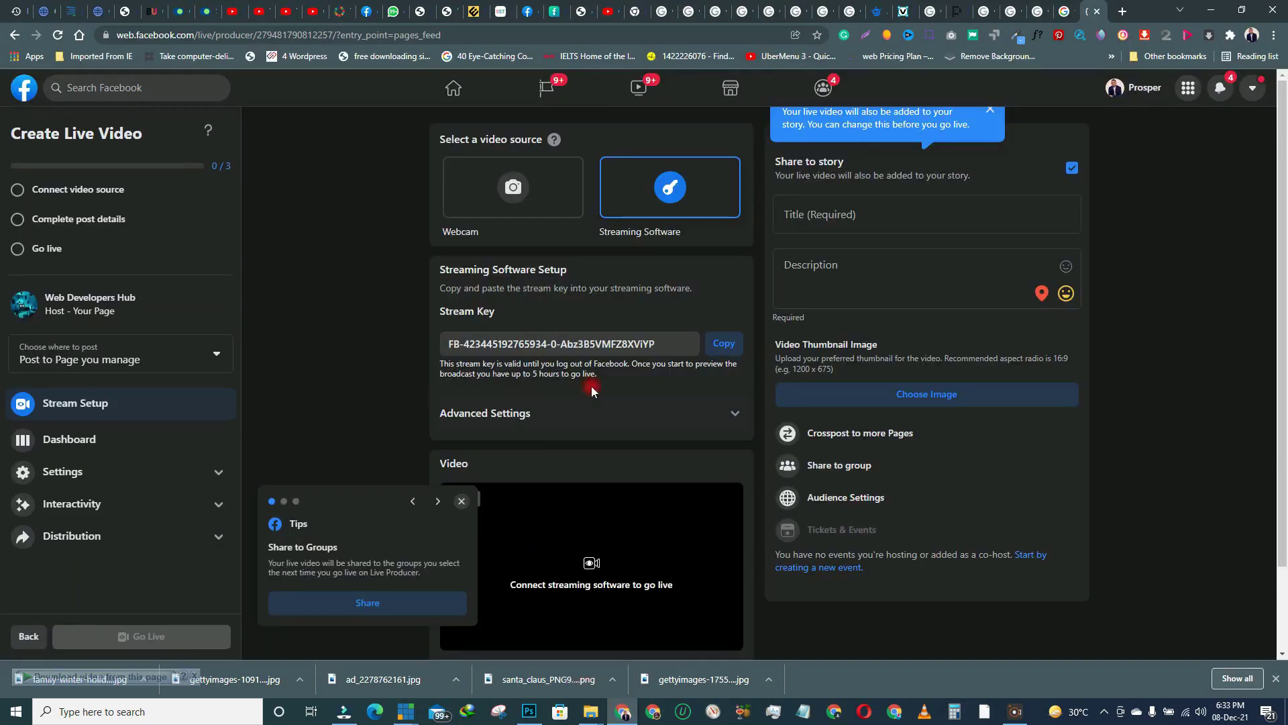
{"action": "left_click", "coordinate": [462, 500]}
{"action": "left_click", "coordinate": [461, 500]}
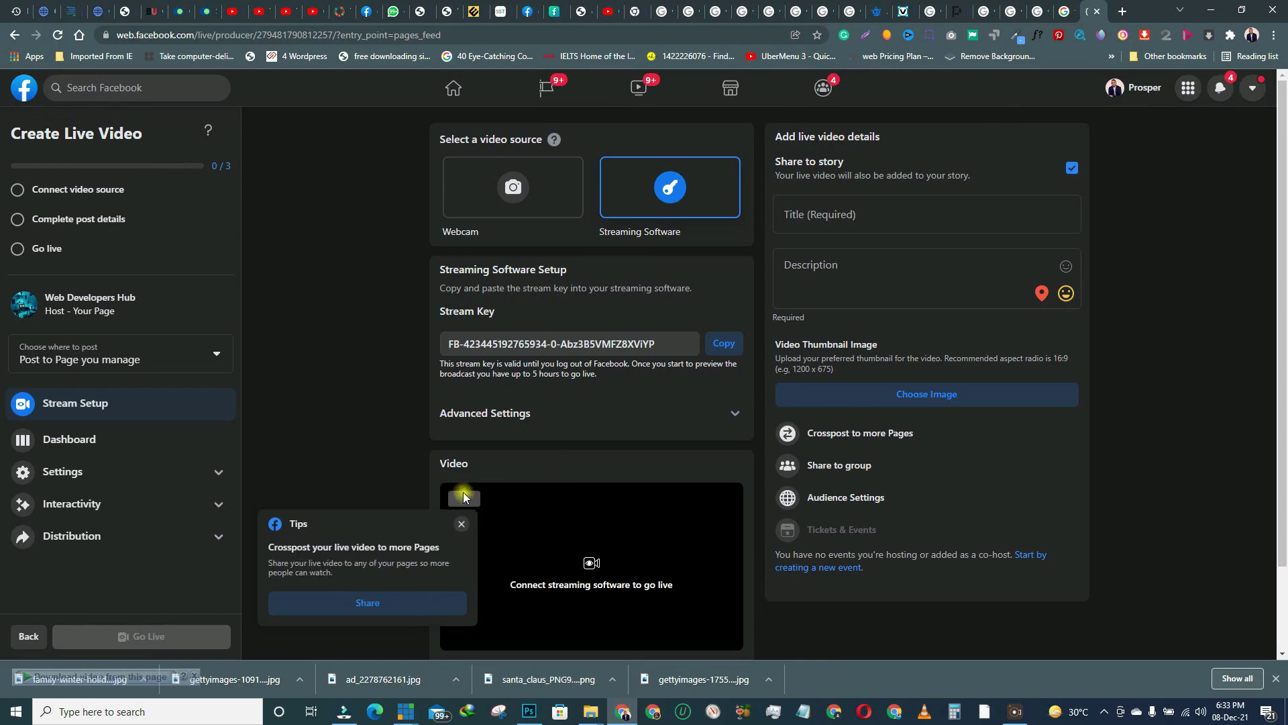
{"action": "left_click", "coordinate": [458, 526]}
{"action": "left_click", "coordinate": [723, 344]}
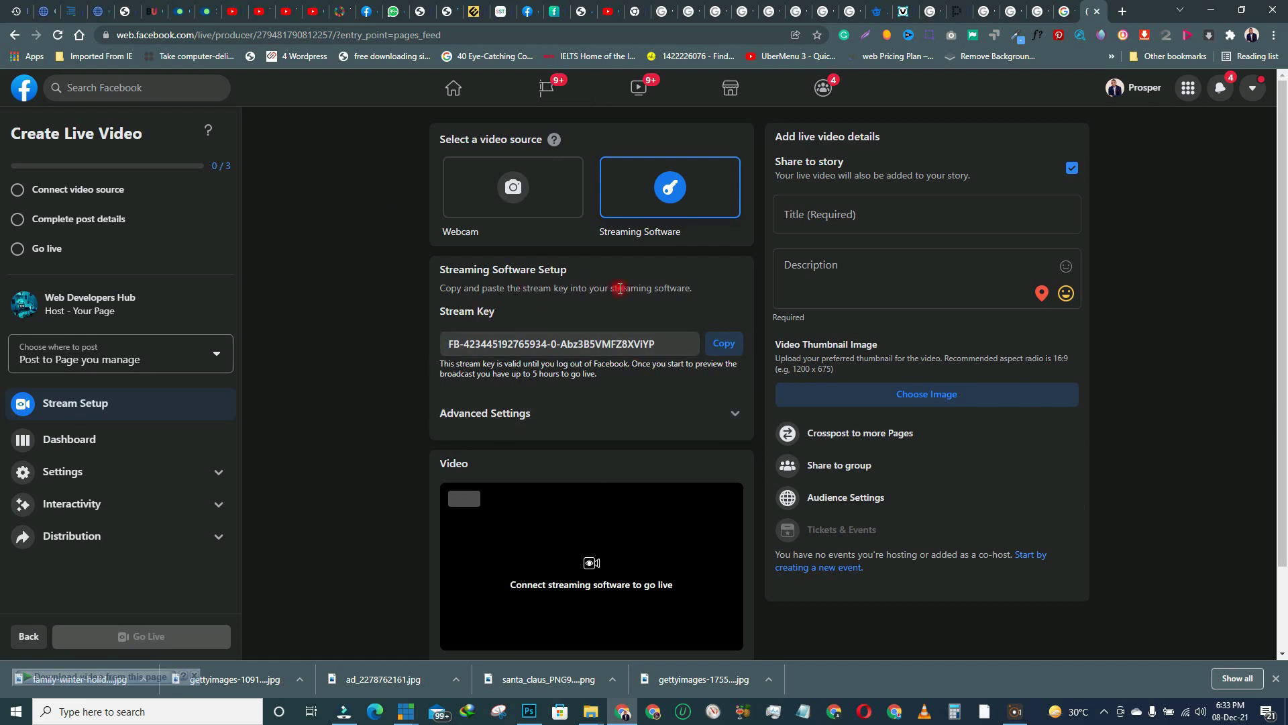
{"action": "left_click_drag", "start_coordinate": [432, 321], "coordinate": [497, 314]}
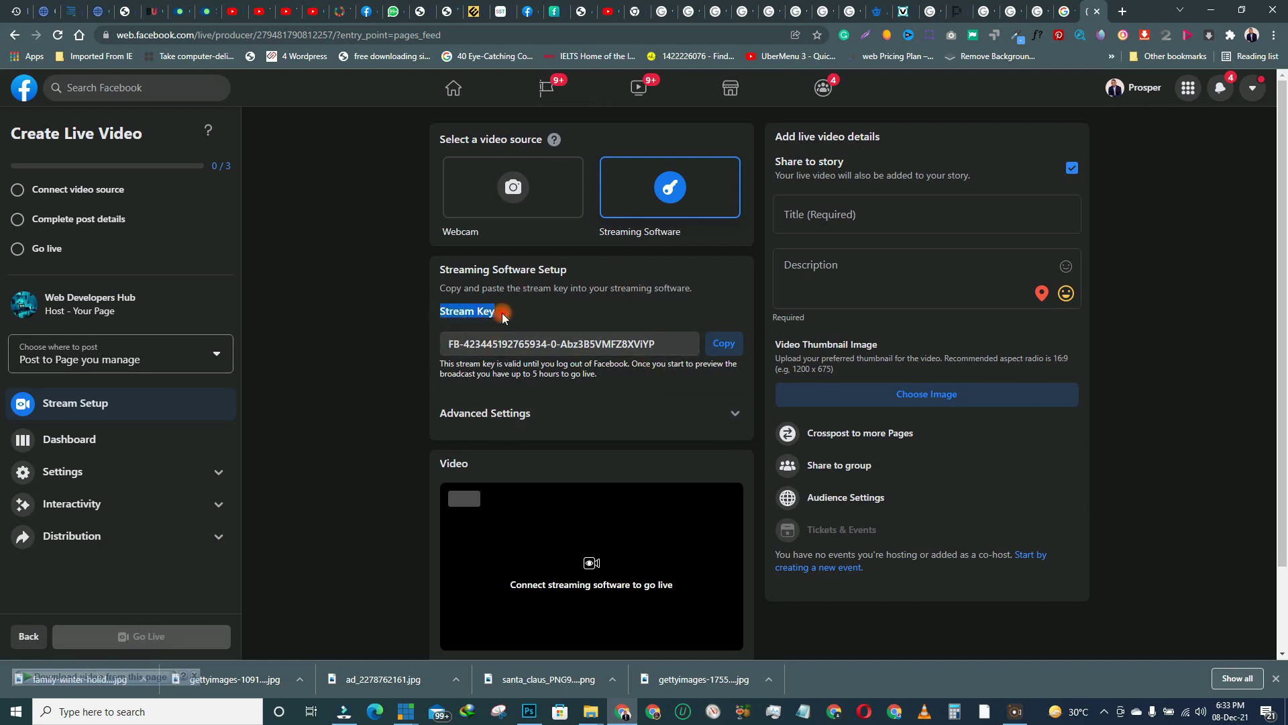
{"action": "left_click_drag", "start_coordinate": [624, 345], "coordinate": [448, 345]}
{"action": "left_click", "coordinate": [724, 343]}
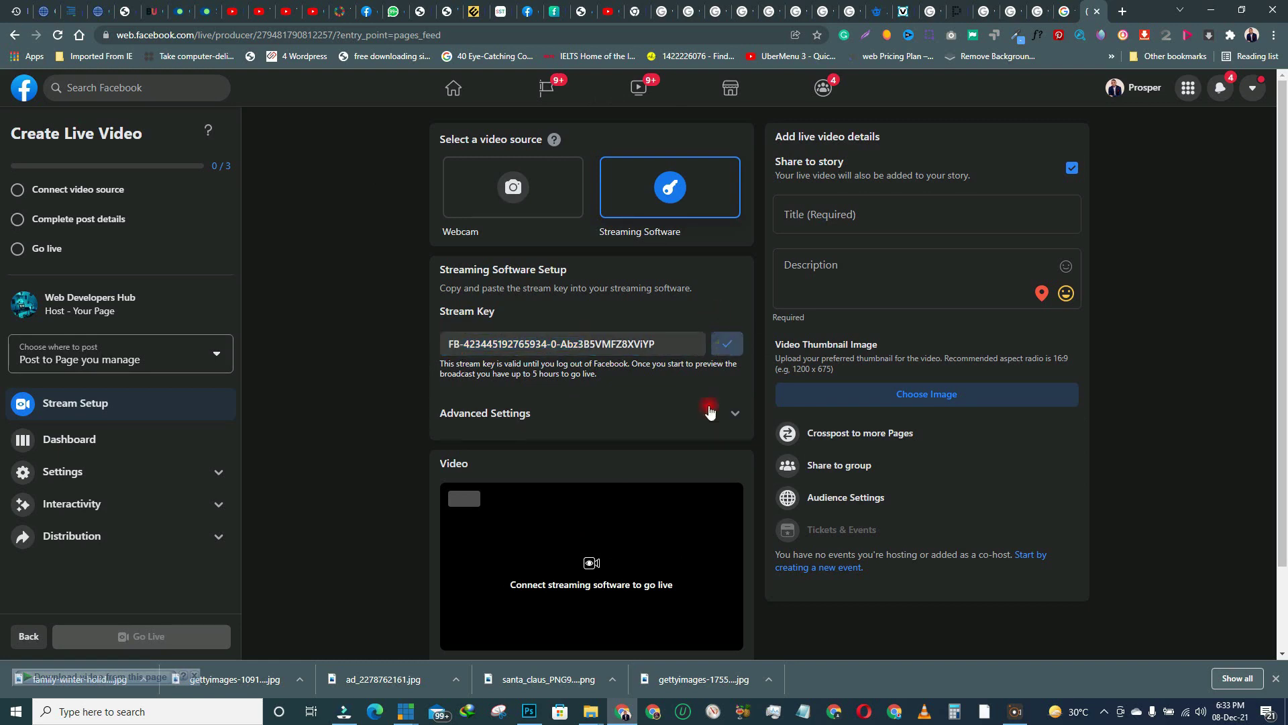
- Switch to vMix and paste the copied Facebook stream key as the Stream Name or Key of stream 1
{"action": "mouse_move", "coordinate": [420, 710]}
{"action": "left_click", "coordinate": [447, 612]}
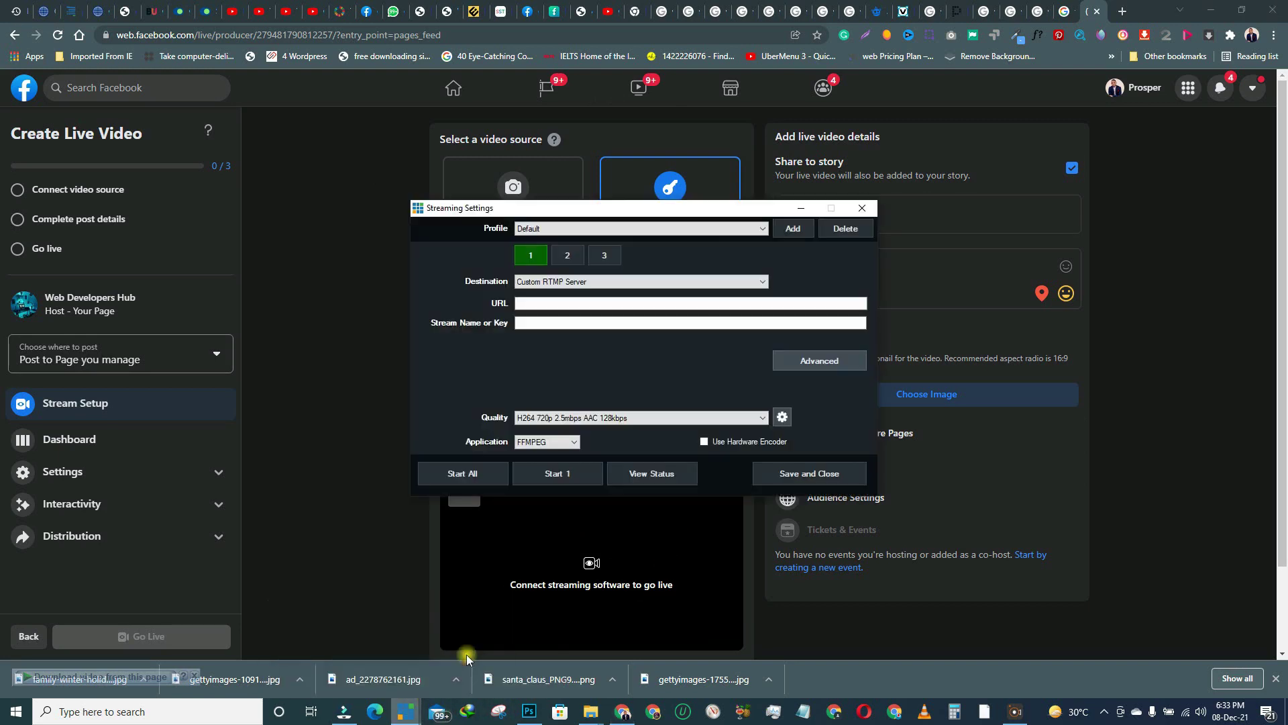
{"action": "left_click", "coordinate": [542, 575]}
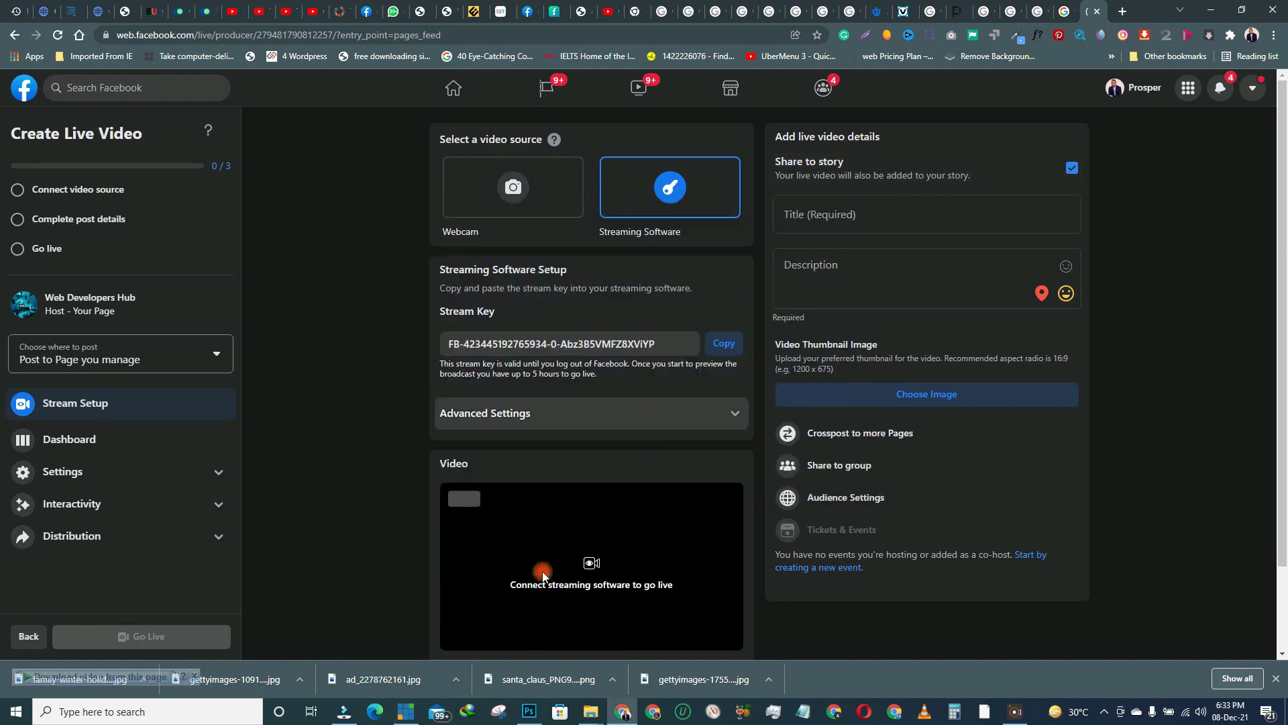
{"action": "left_click", "coordinate": [406, 711]}
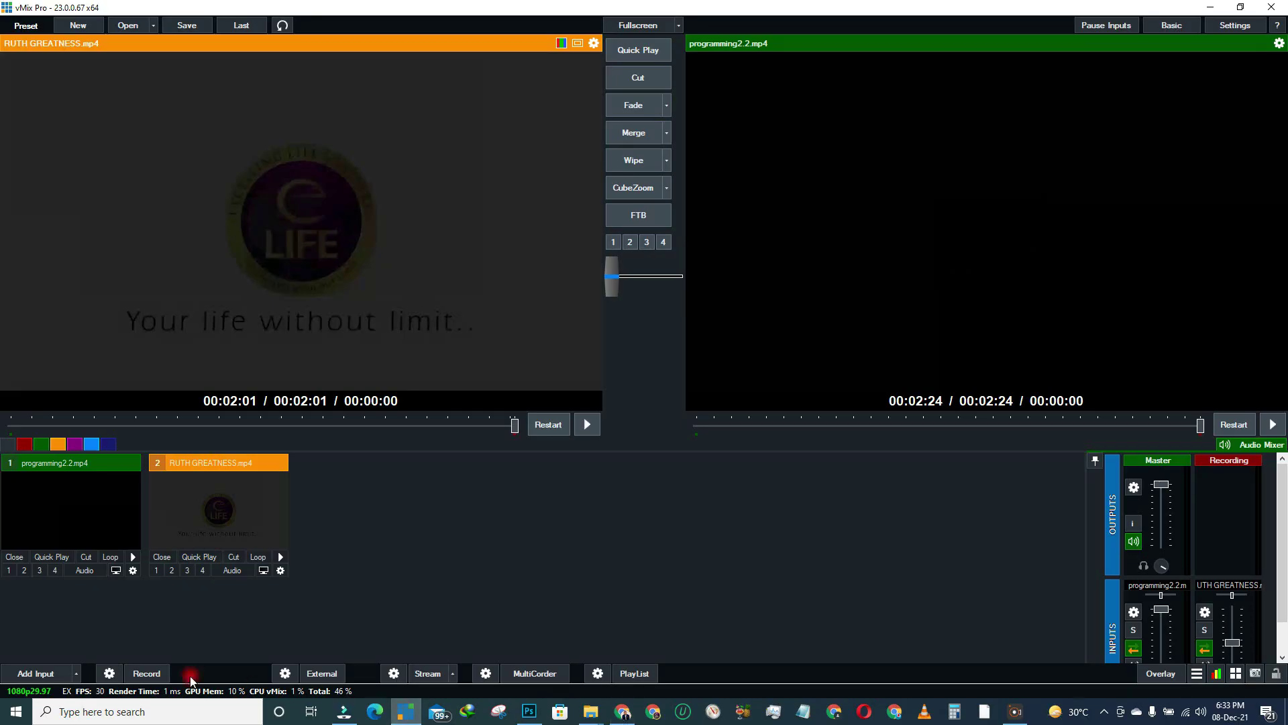
{"action": "left_click", "coordinate": [394, 673]}
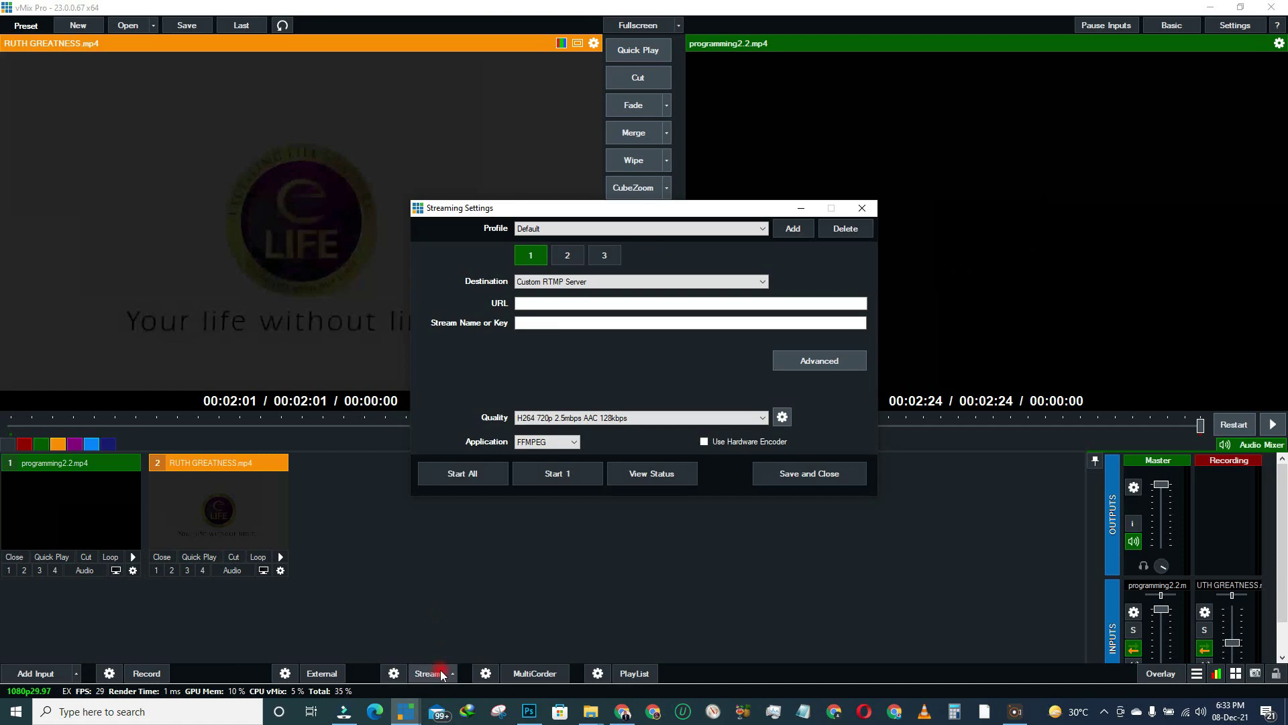
{"action": "left_click", "coordinate": [533, 323]}
{"action": "key", "text": "ctrl+v"}
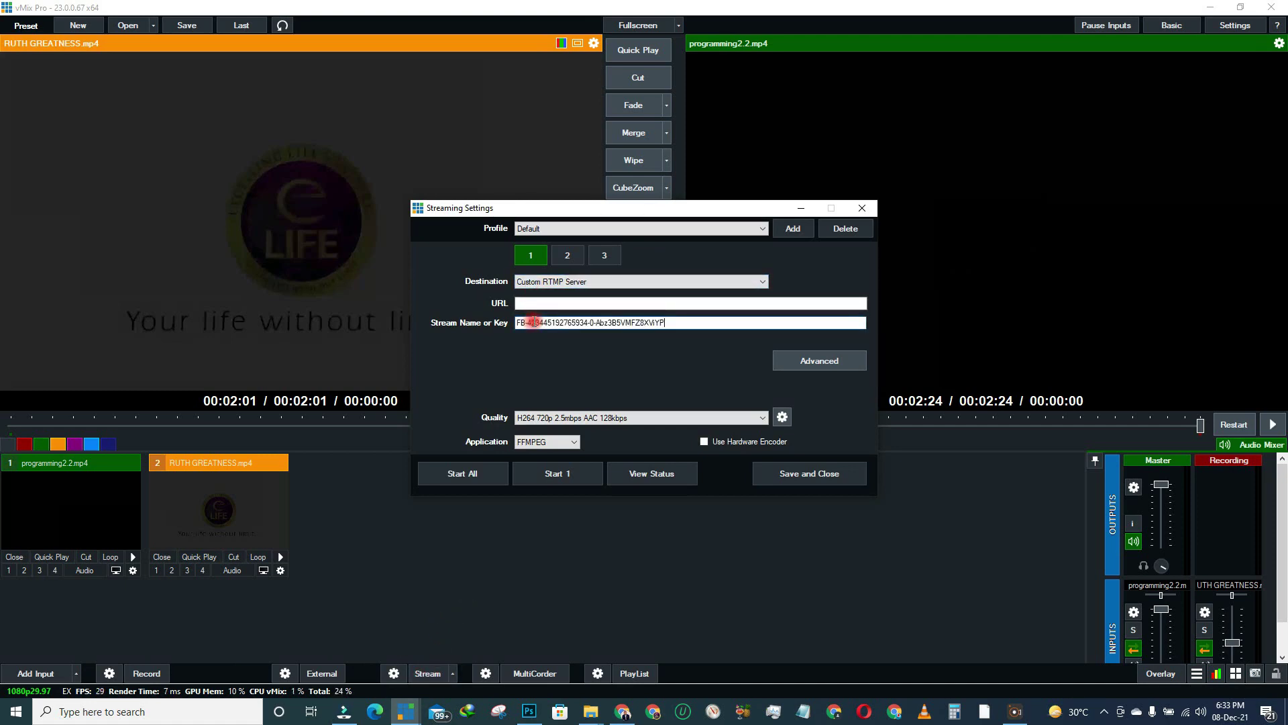
{"action": "double_click", "coordinate": [660, 323]}
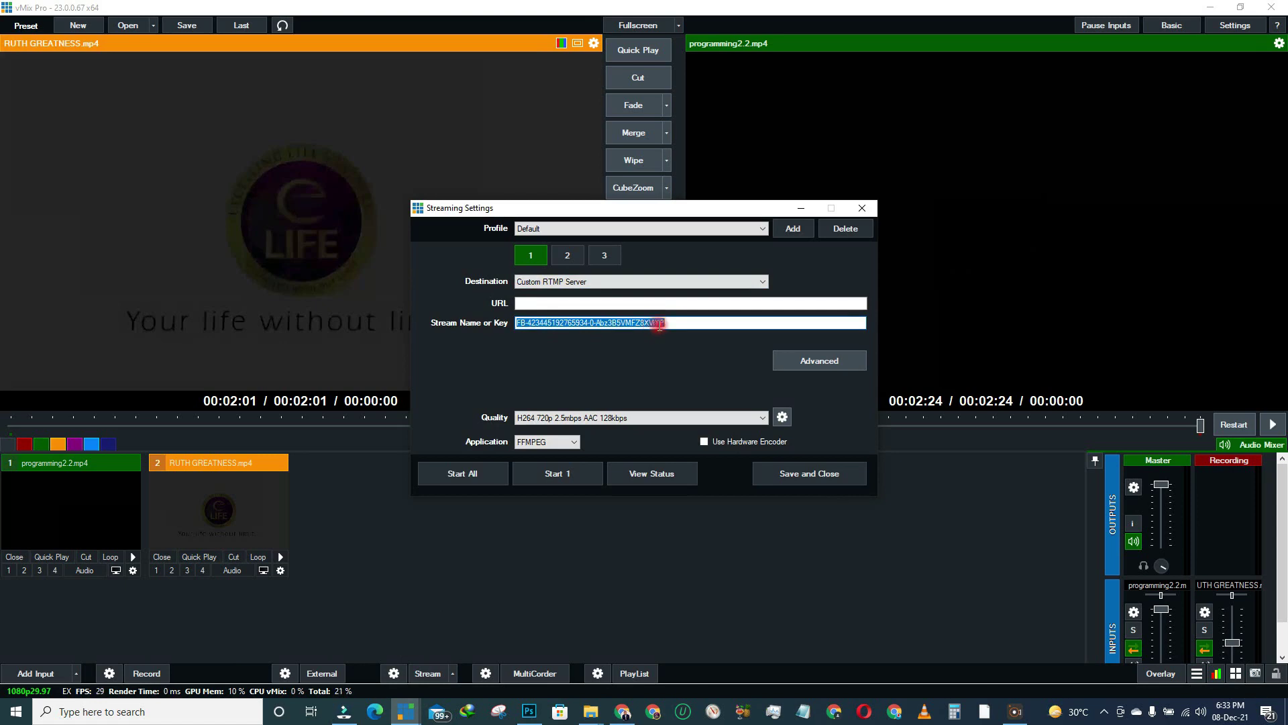
{"action": "left_click", "coordinate": [660, 324]}
{"action": "right_click", "coordinate": [658, 324]}
{"action": "left_click", "coordinate": [669, 372]}
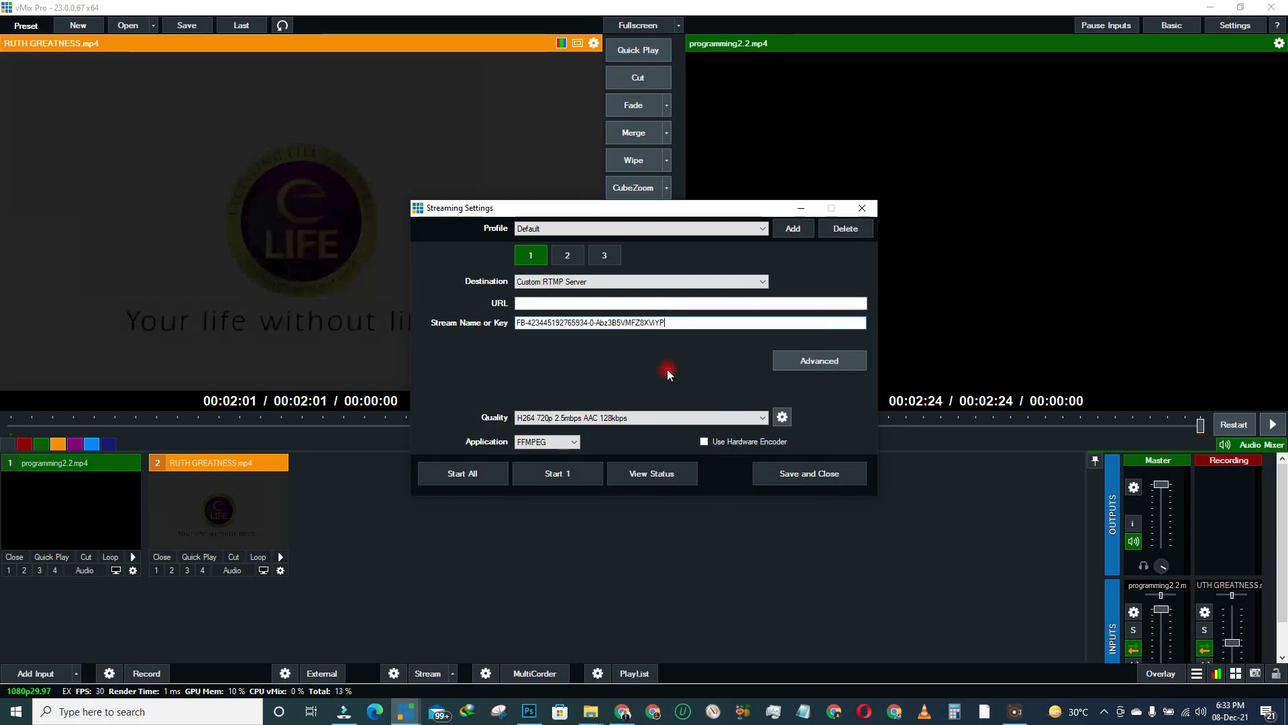
- Switch back to Chrome and copy the Server URL from the advanced settings of the Facebook stream setup
{"action": "left_click", "coordinate": [622, 711]}
{"action": "left_click", "coordinate": [739, 413]}
{"action": "scroll", "coordinate": [719, 411], "scroll_direction": "down", "scroll_amount": 4}
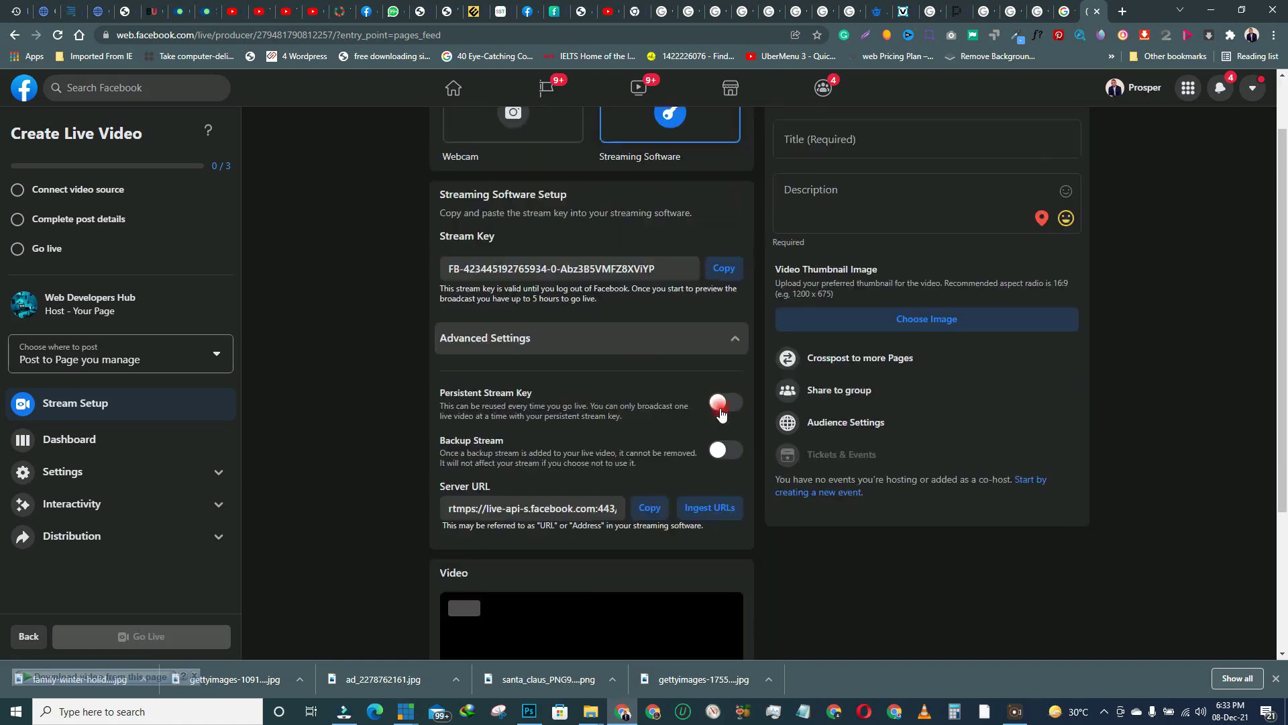
{"action": "left_click_drag", "start_coordinate": [448, 326], "coordinate": [500, 329]}
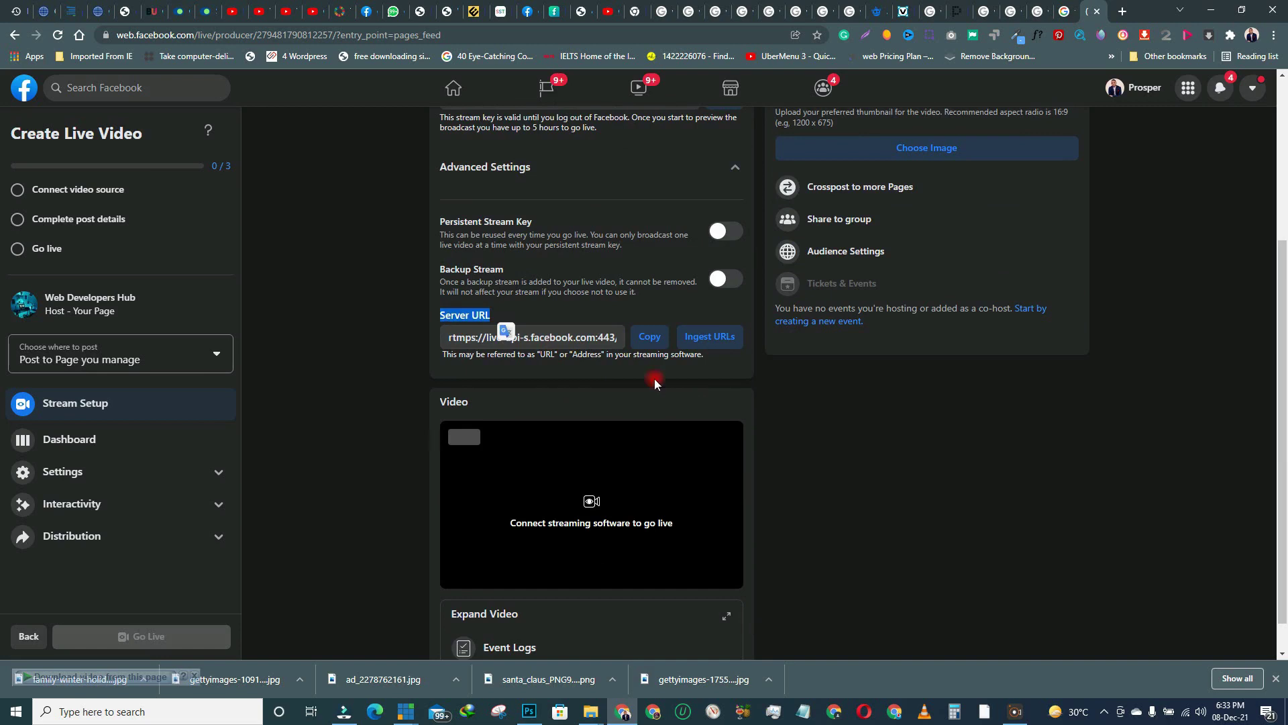
{"action": "left_click", "coordinate": [664, 344]}
- Switch to vMix and paste rtmps://live-api-s.facebook.com:443/rtmp/ as the URL of stream 1
{"action": "mouse_move", "coordinate": [405, 710]}
{"action": "left_click", "coordinate": [490, 644]}
{"action": "left_click", "coordinate": [549, 303]}
{"action": "key", "text": "ctrl+v"}
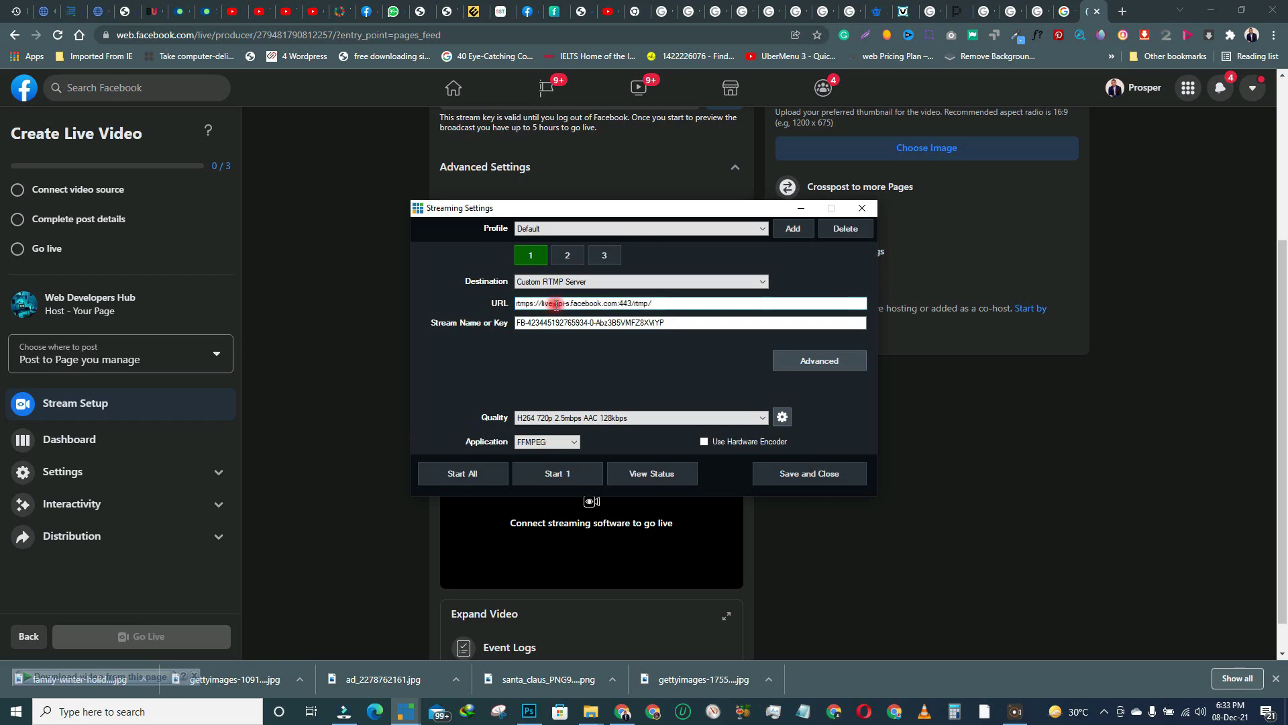
{"action": "key", "text": "ctrl+z"}
{"action": "right_click", "coordinate": [571, 309]}
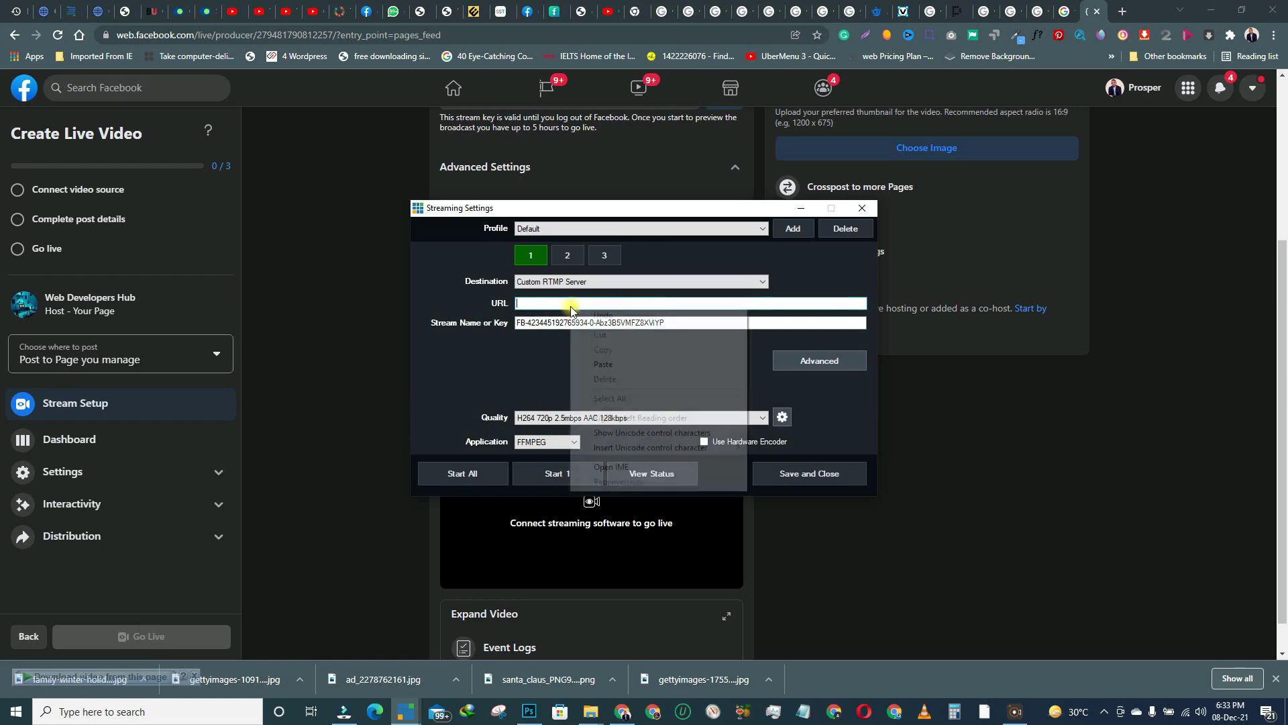
{"action": "left_click", "coordinate": [606, 366]}
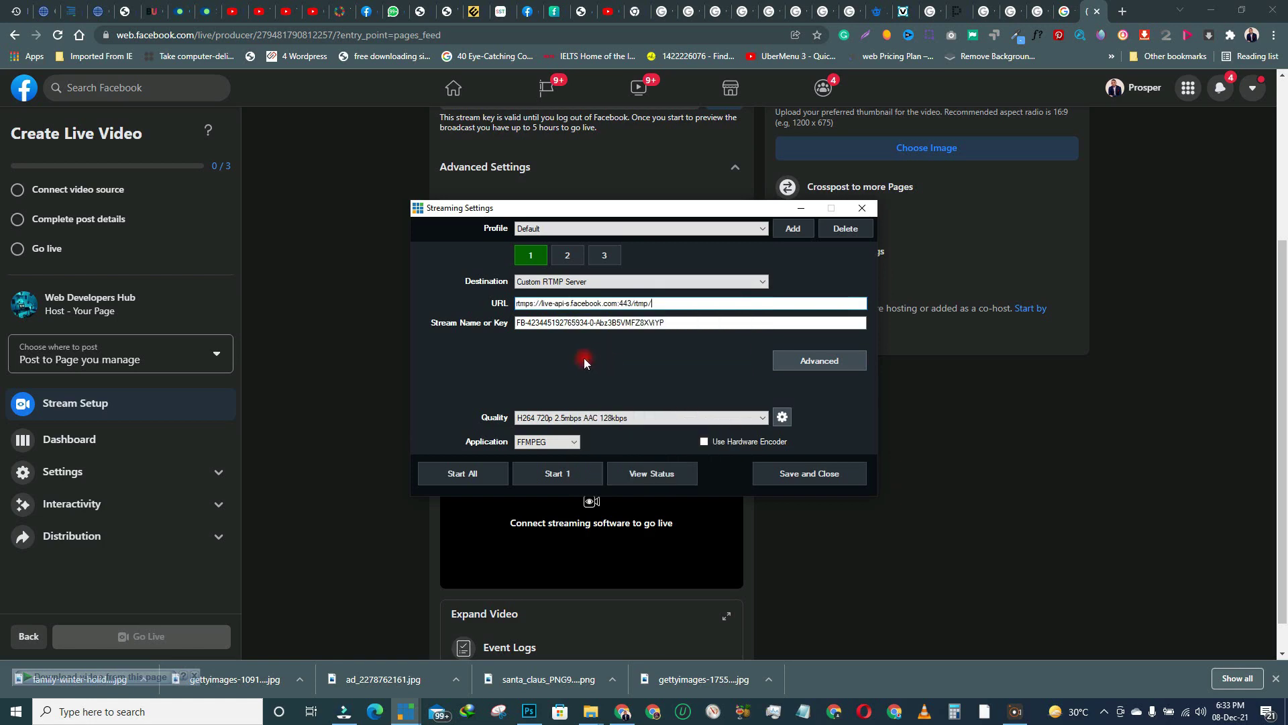
- Set the stream quality to Facebook H264 720p 1.5mbps AAC 128kbps, and save and close the streaming settings
{"action": "left_click", "coordinate": [544, 418]}
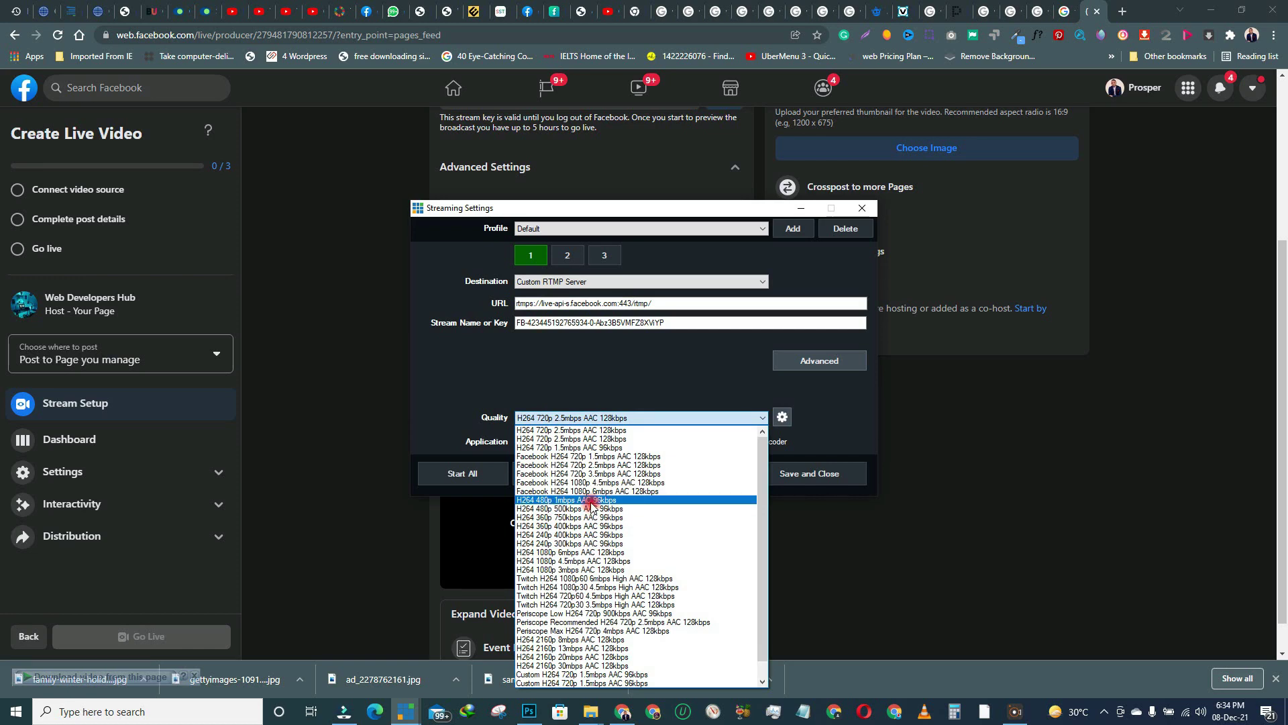
{"action": "left_click", "coordinate": [581, 457]}
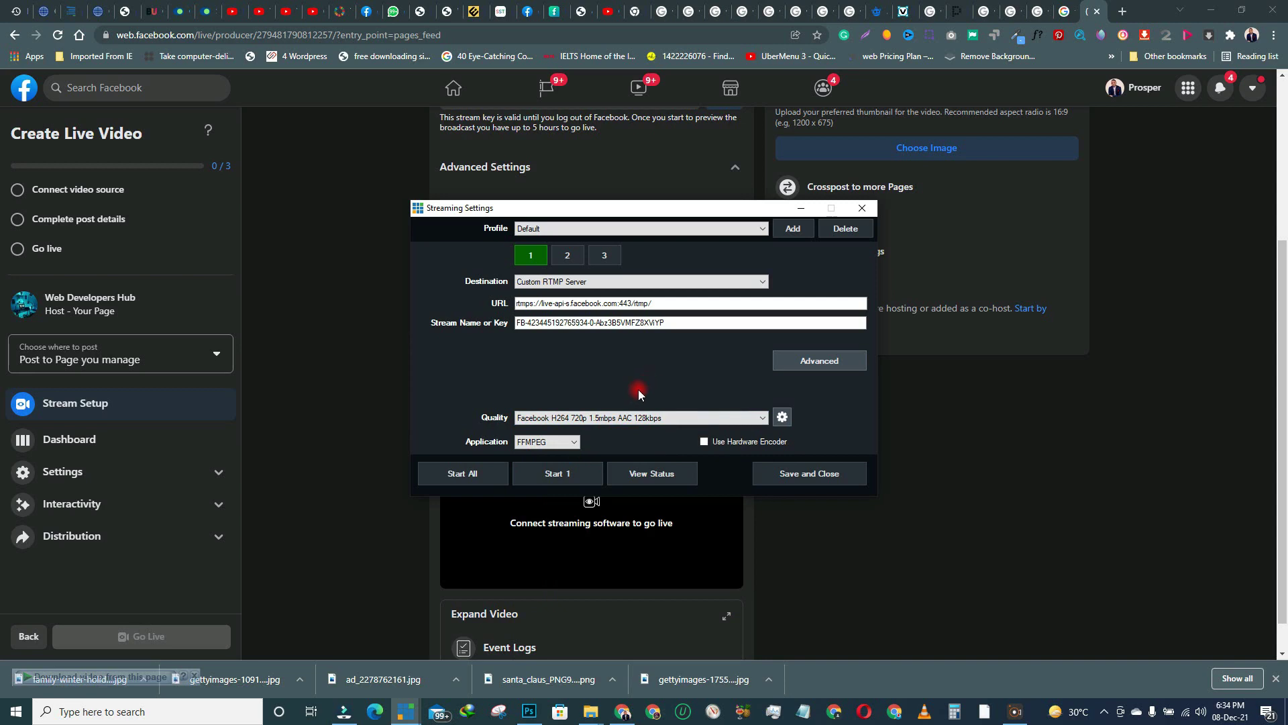
{"action": "left_click", "coordinate": [577, 421]}
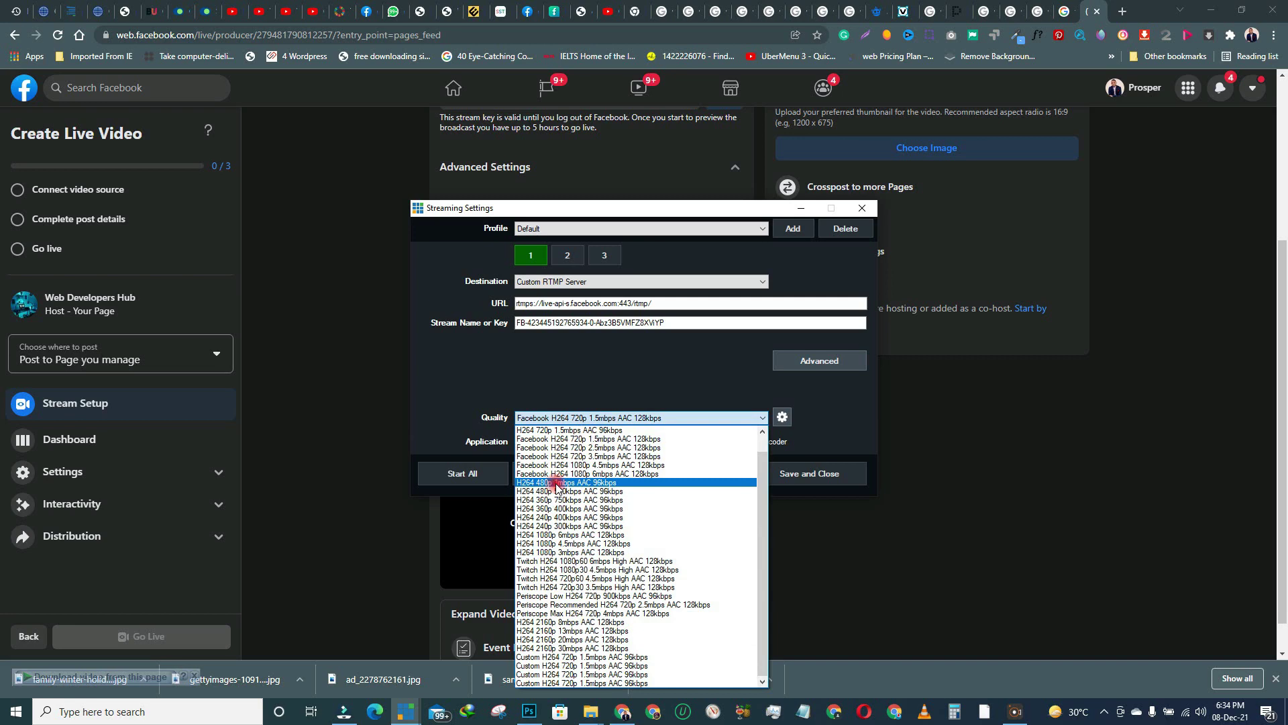
{"action": "left_click", "coordinate": [779, 520]}
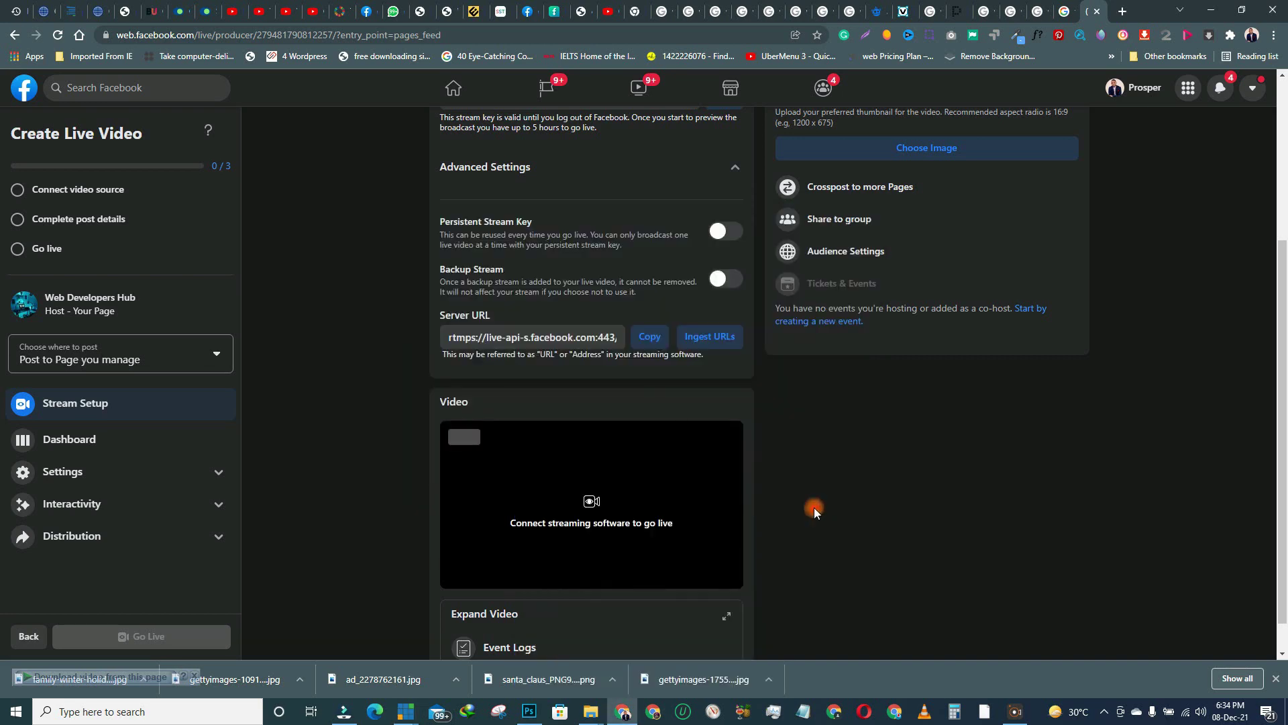
{"action": "left_click", "coordinate": [405, 712]}
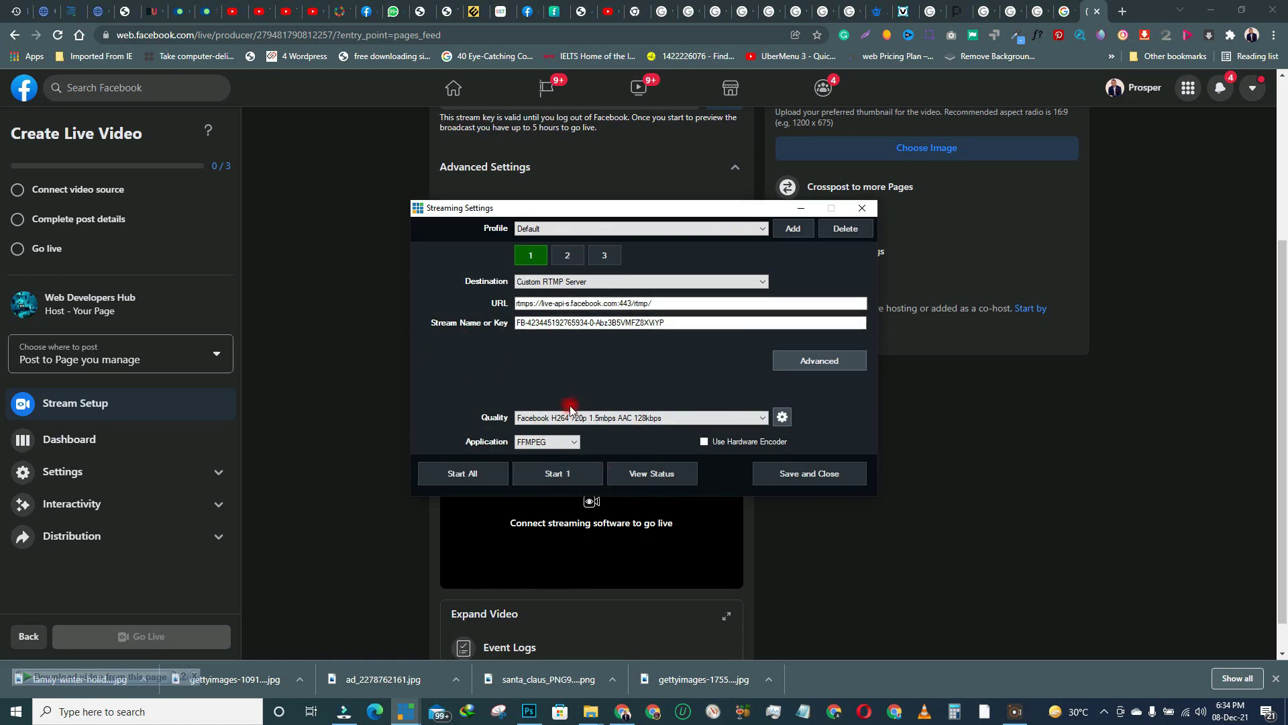
{"action": "left_click", "coordinate": [808, 474]}
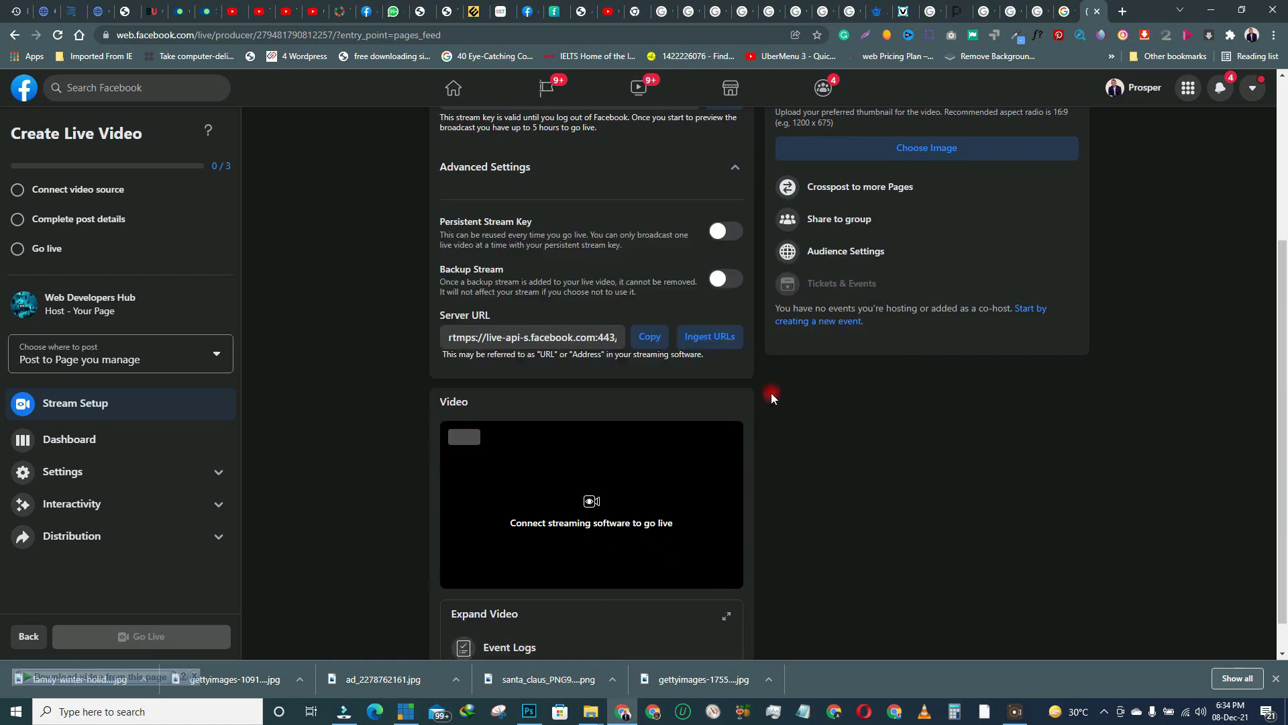
- Enter "days of divine encounter II 9th december 2021" as the title of the Facebook live video
{"action": "scroll", "coordinate": [771, 398], "scroll_direction": "up", "scroll_amount": 4}
{"action": "left_click", "coordinate": [857, 208]}
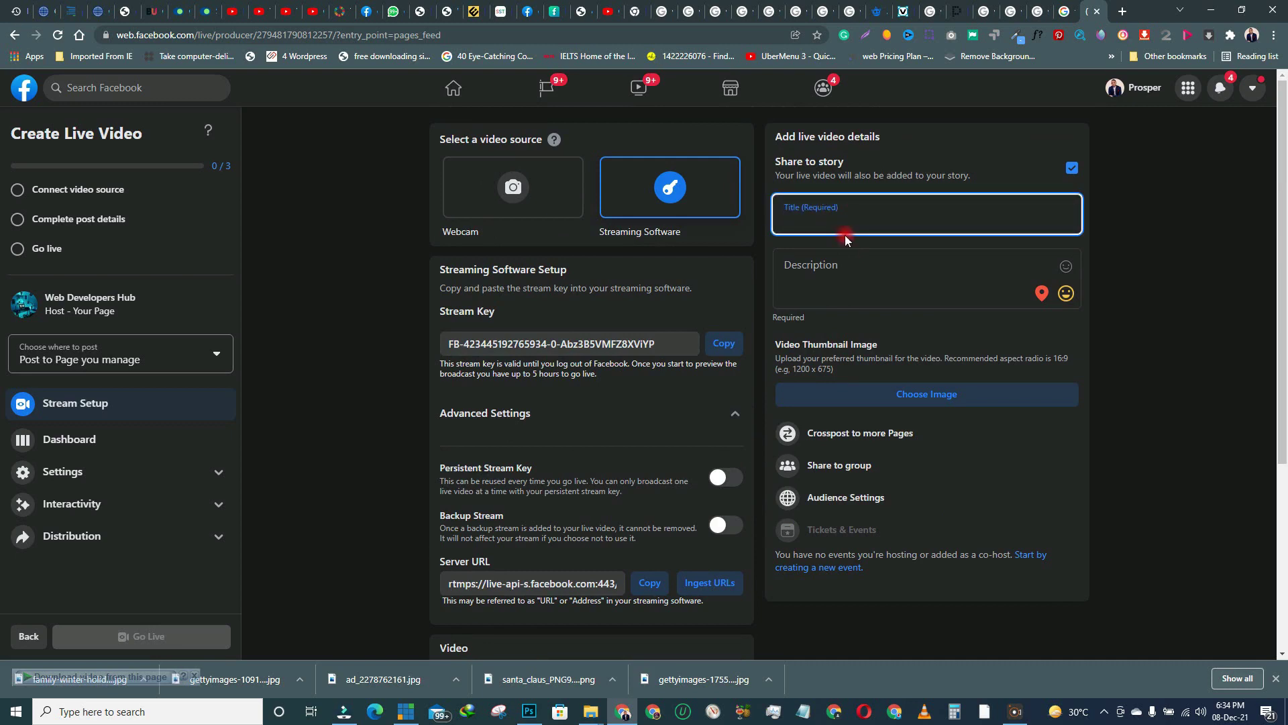
{"action": "type", "text": "title o"}
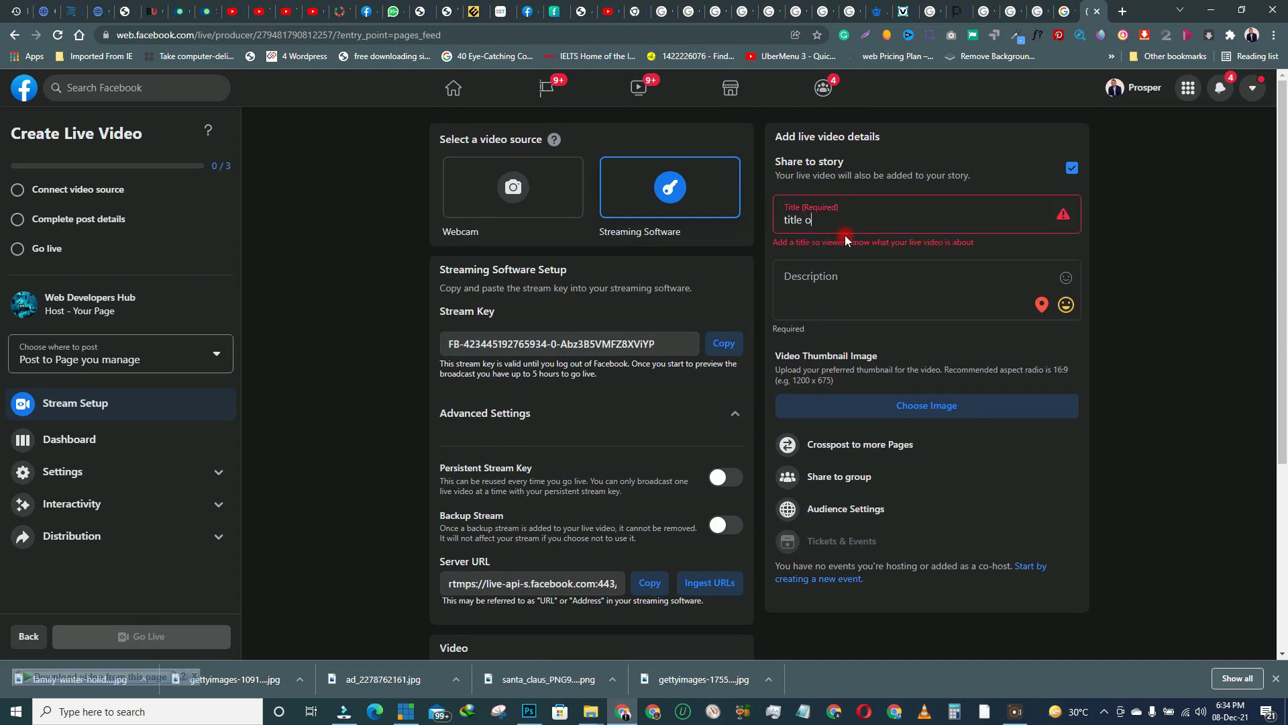
{"action": "key", "text": "BackSpace"}
{"action": "key", "text": "BackSpace"}
{"action": "key", "text": "BackSpace"}
{"action": "key", "text": "BackSpace"}
{"action": "key", "text": "BackSpace"}
{"action": "key", "text": "BackSpace"}
{"action": "key", "text": "BackSpace"}
{"action": "key", "text": "BackSpace"}
{"action": "key", "text": "BackSpace"}
{"action": "key", "text": "BackSpace"}
{"action": "key", "text": "BackSpace"}
{"action": "key", "text": "BackSpace"}
{"action": "key", "text": "BackSpace"}
{"action": "key", "text": "BackSpace"}
{"action": "key", "text": "BackSpace"}
{"action": "key", "text": "BackSpace"}
{"action": "type", "text": "da"}
{"action": "type", "text": "unter"}
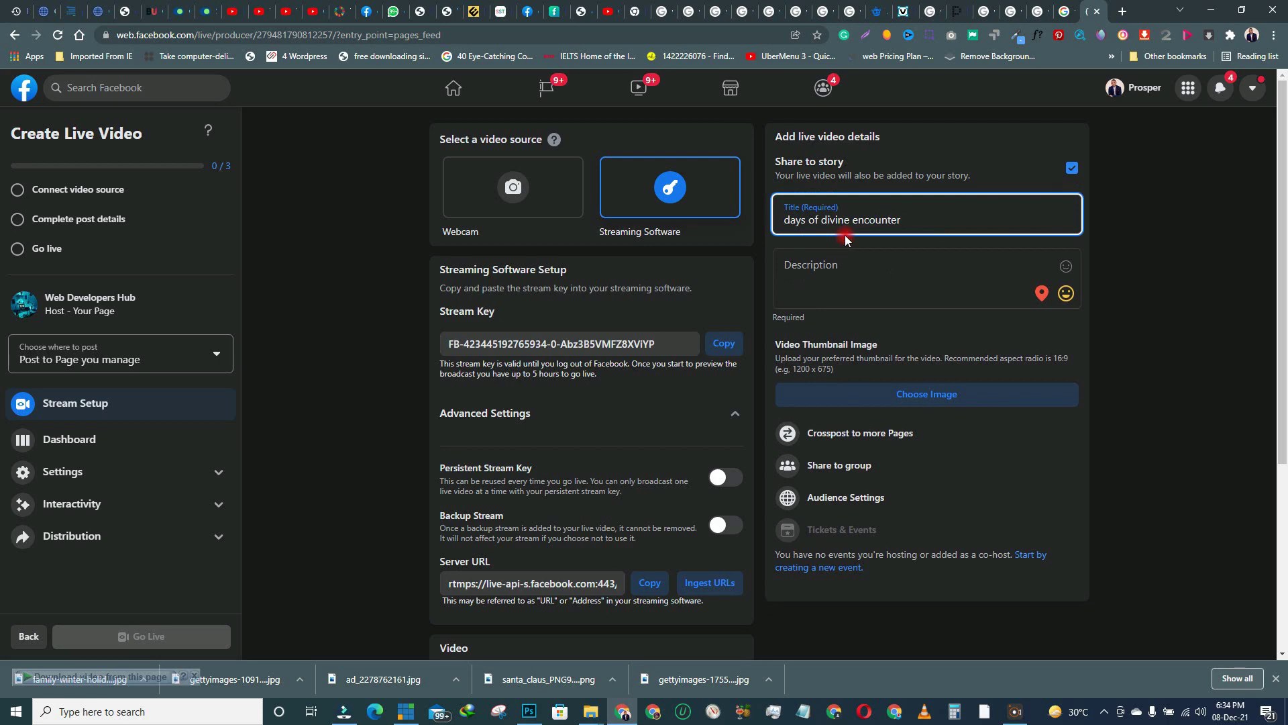
{"action": "type", "text": " II 9th december 2021"}
- Copy the live video's title into its description
{"action": "key", "text": "ctrl+a"}
{"action": "key", "text": "ctrl+c"}
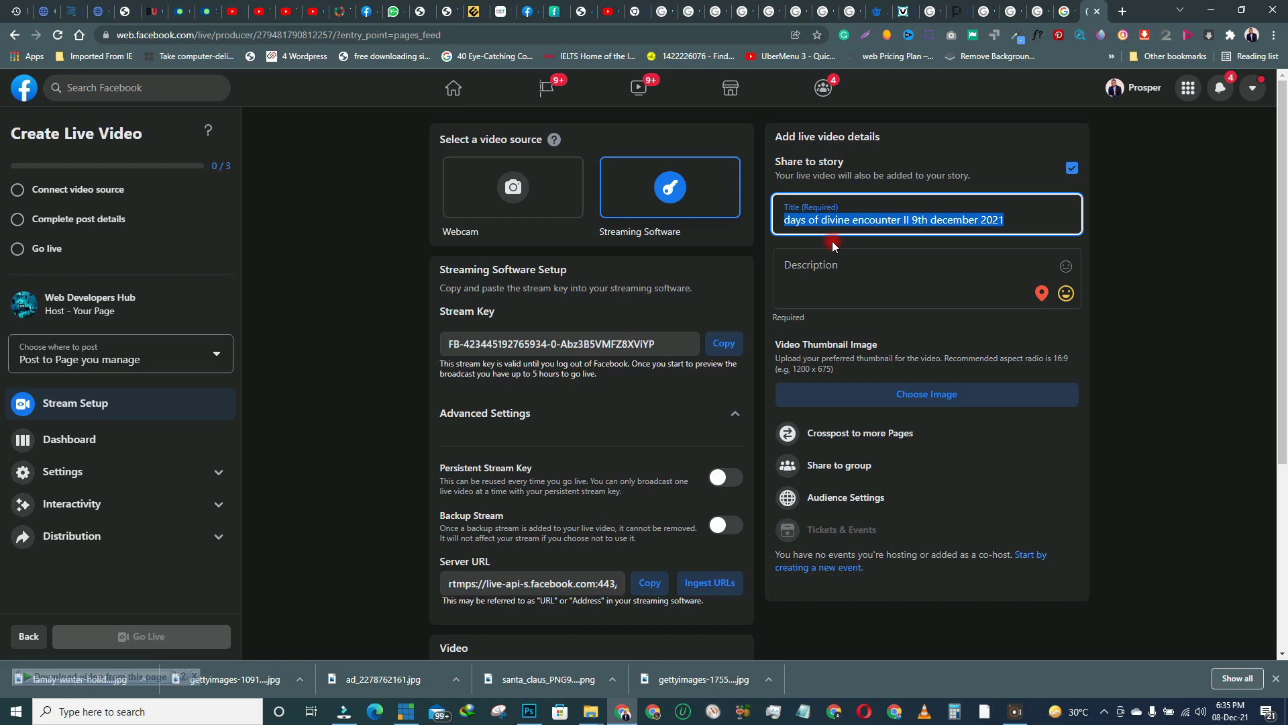
{"action": "left_click", "coordinate": [845, 265]}
{"action": "key", "text": "ctrl+v"}
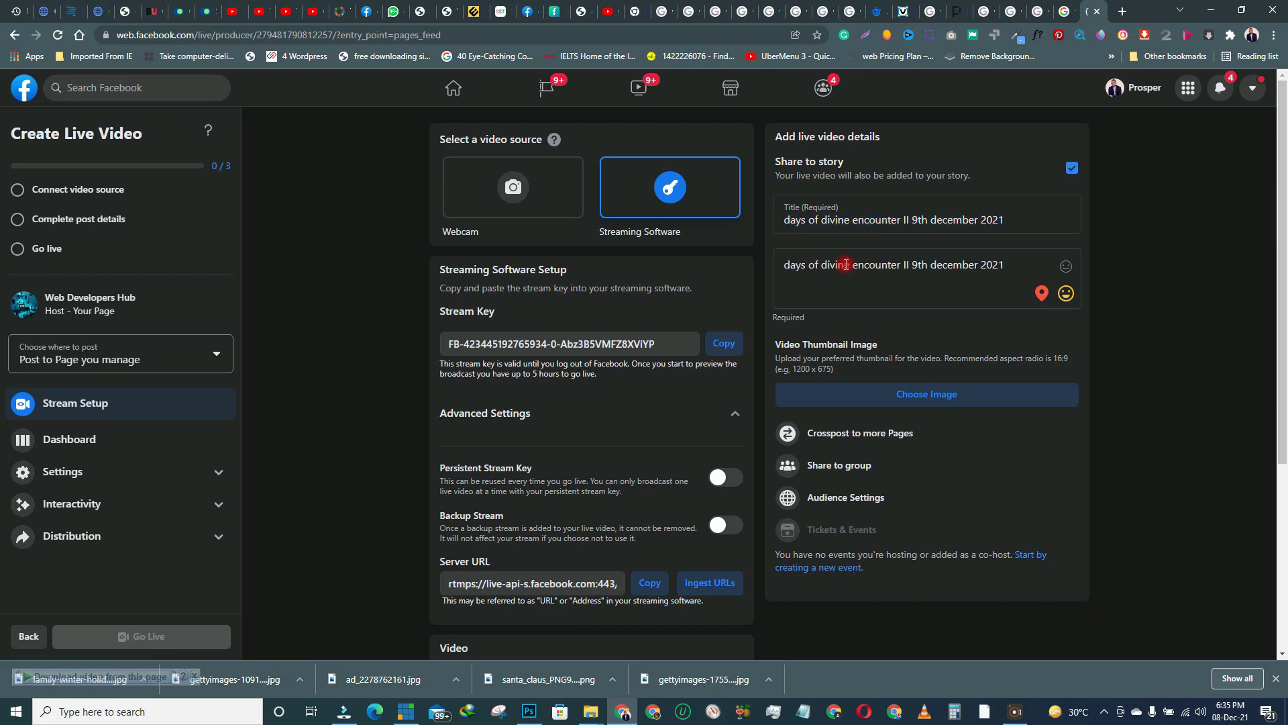
{"action": "left_click_drag", "start_coordinate": [1027, 270], "coordinate": [778, 289]}
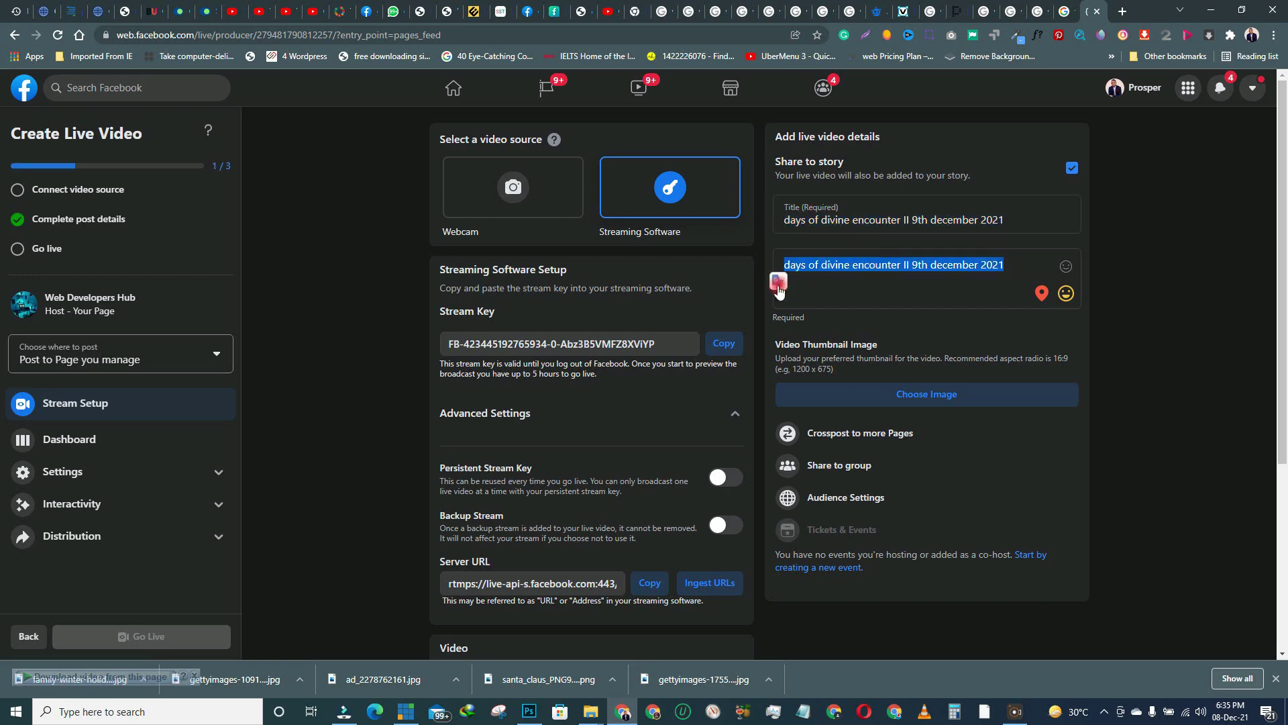
{"action": "left_click", "coordinate": [792, 278]}
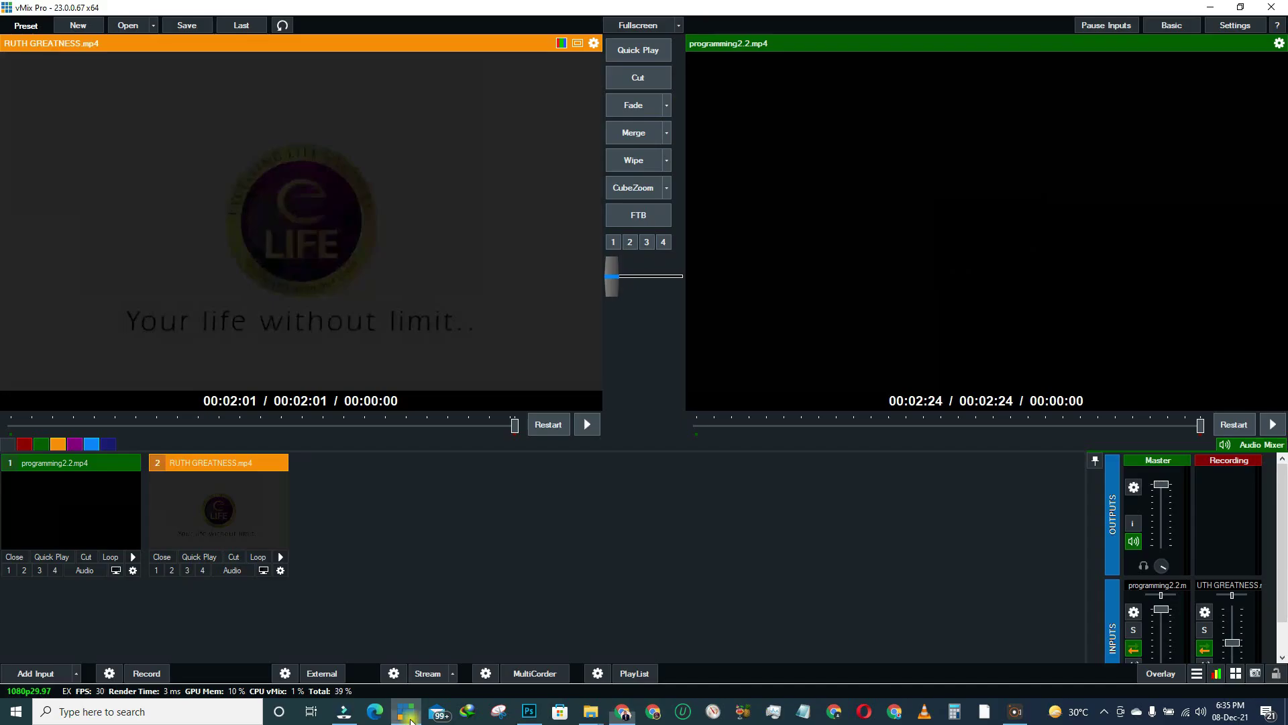
- Switch to vMix and look over the two loaded video inputs
{"action": "left_click", "coordinate": [405, 711]}
{"action": "left_click", "coordinate": [65, 504]}
{"action": "left_click", "coordinate": [198, 520]}
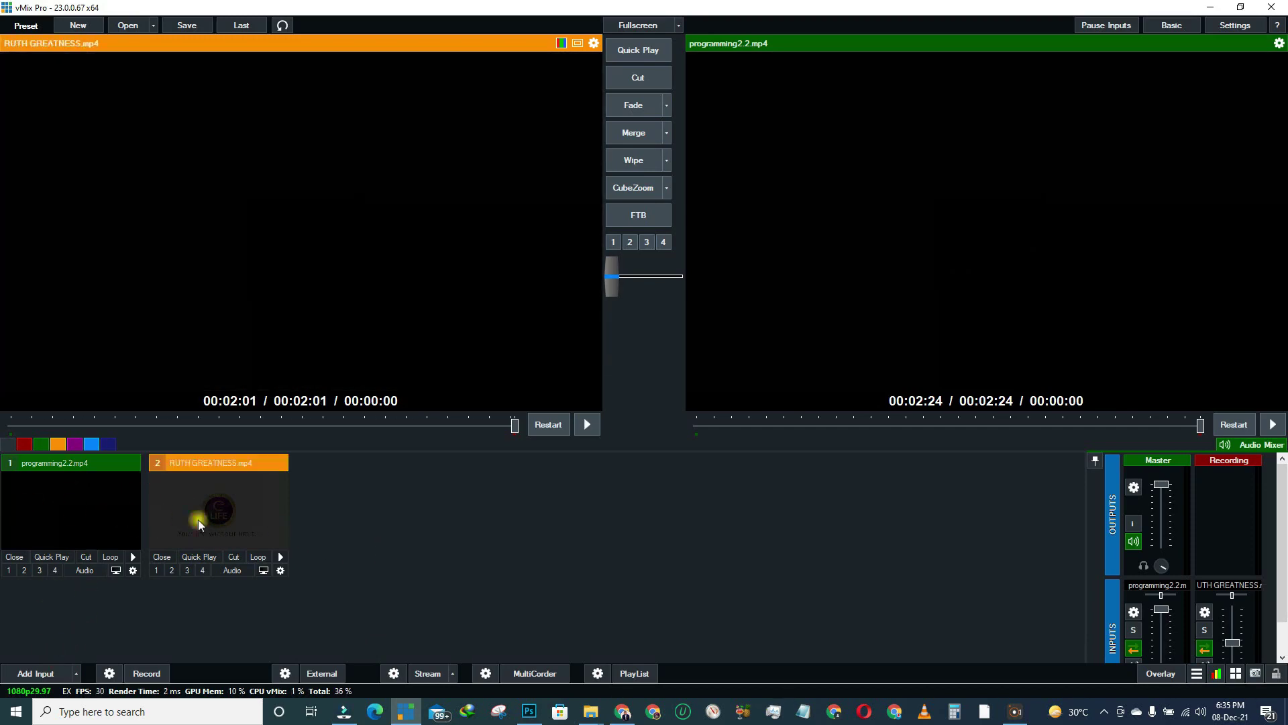
{"action": "left_click", "coordinate": [82, 519]}
{"action": "left_click", "coordinate": [212, 525]}
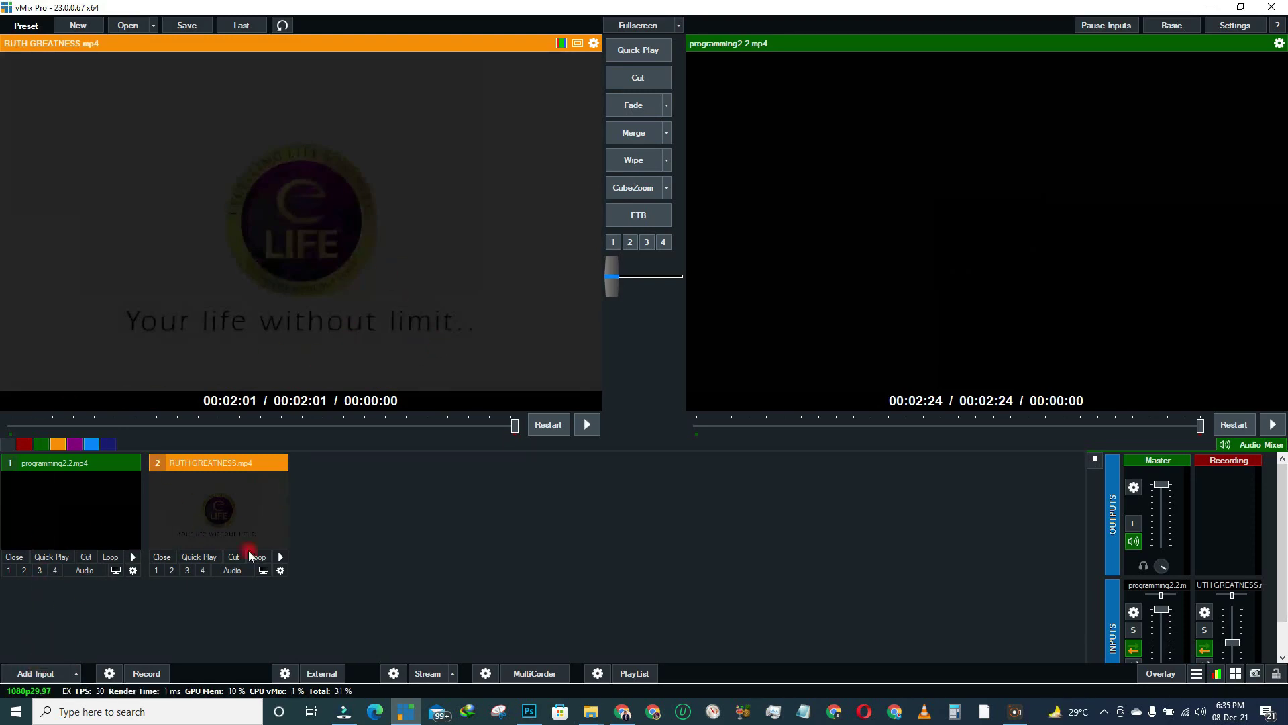
- Examine the video file and camera source options for a new input, and close the selection without adding one
{"action": "left_click", "coordinate": [29, 675]}
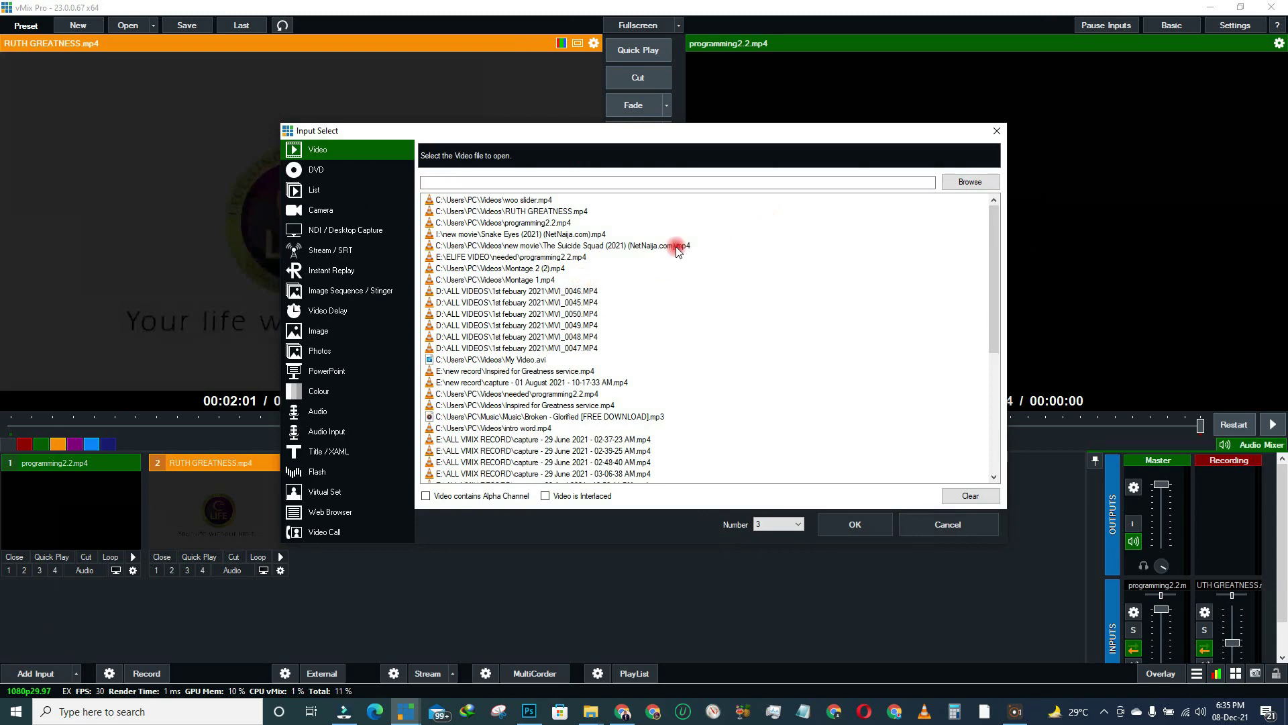
{"action": "left_click", "coordinate": [320, 210]}
{"action": "left_click", "coordinate": [598, 149]}
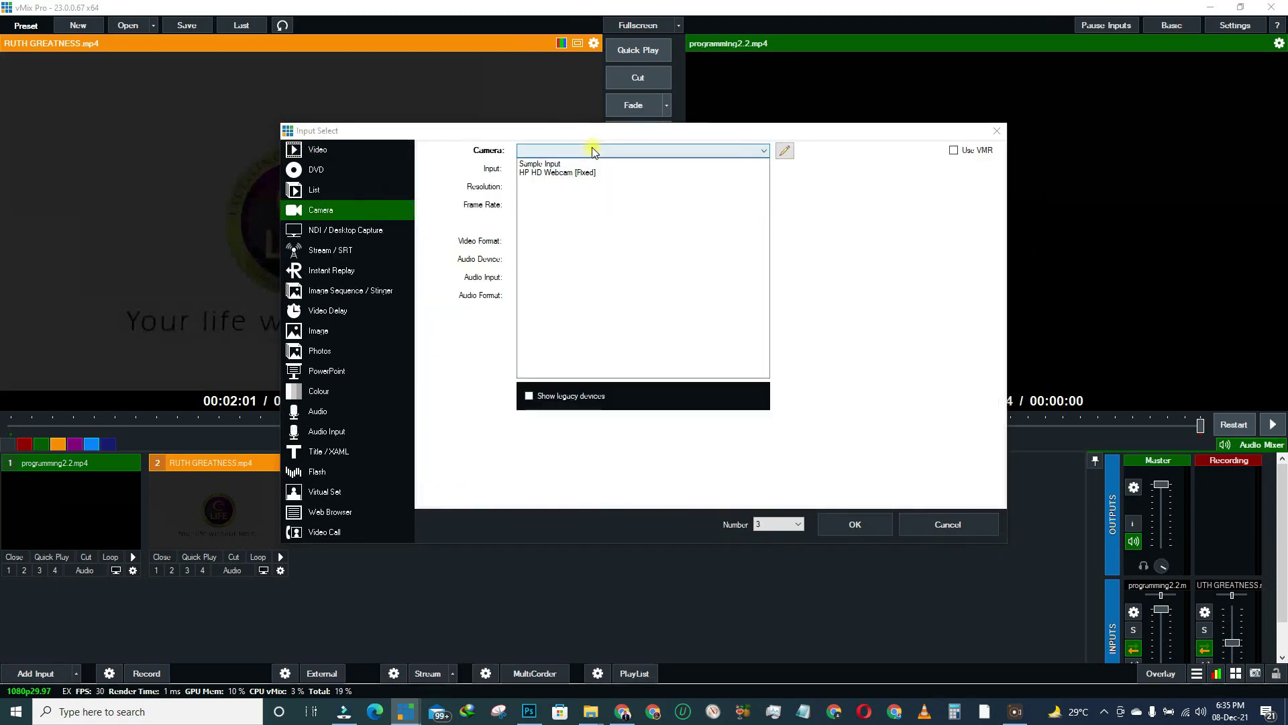
{"action": "left_click", "coordinate": [914, 262]}
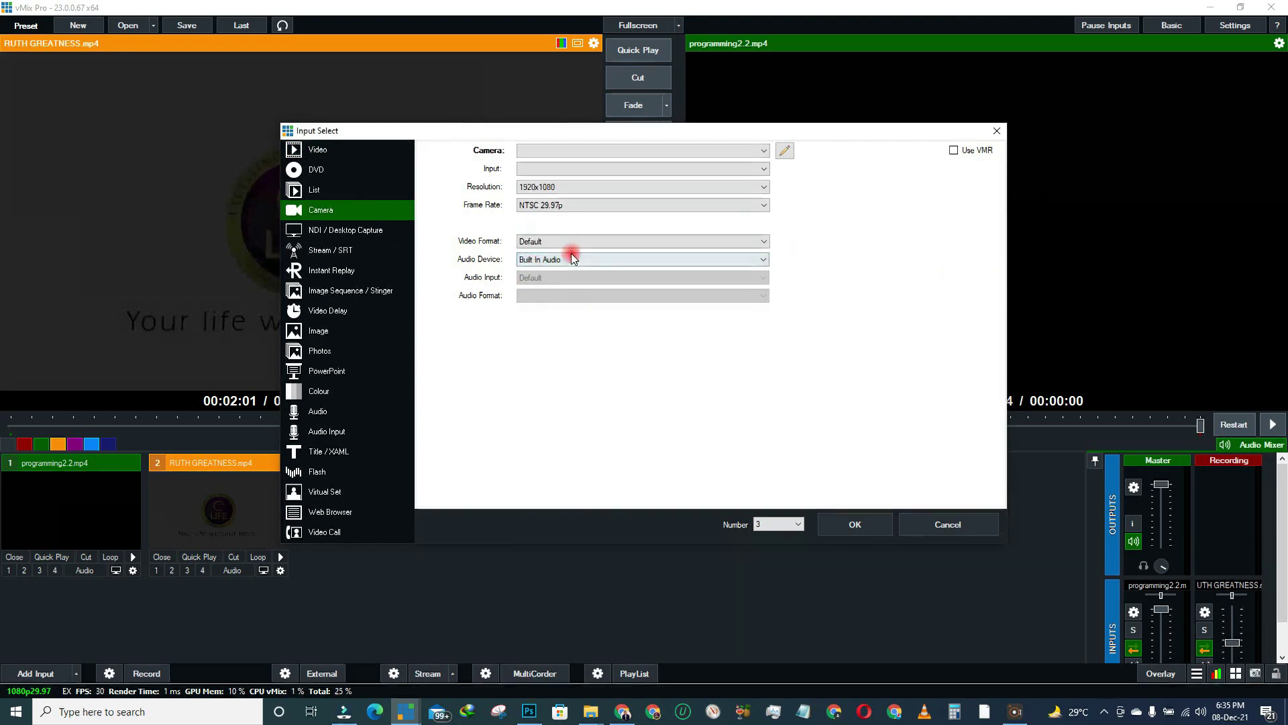
{"action": "left_click", "coordinate": [322, 153]}
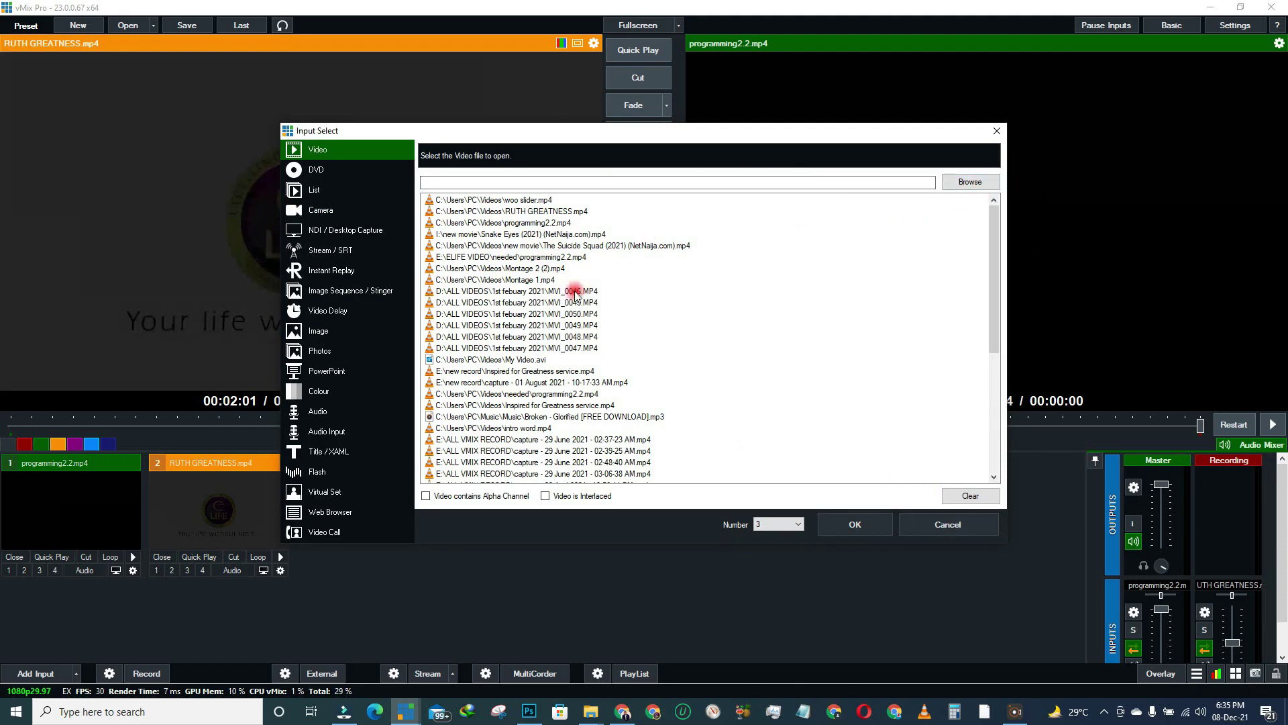
{"action": "left_click", "coordinate": [335, 211]}
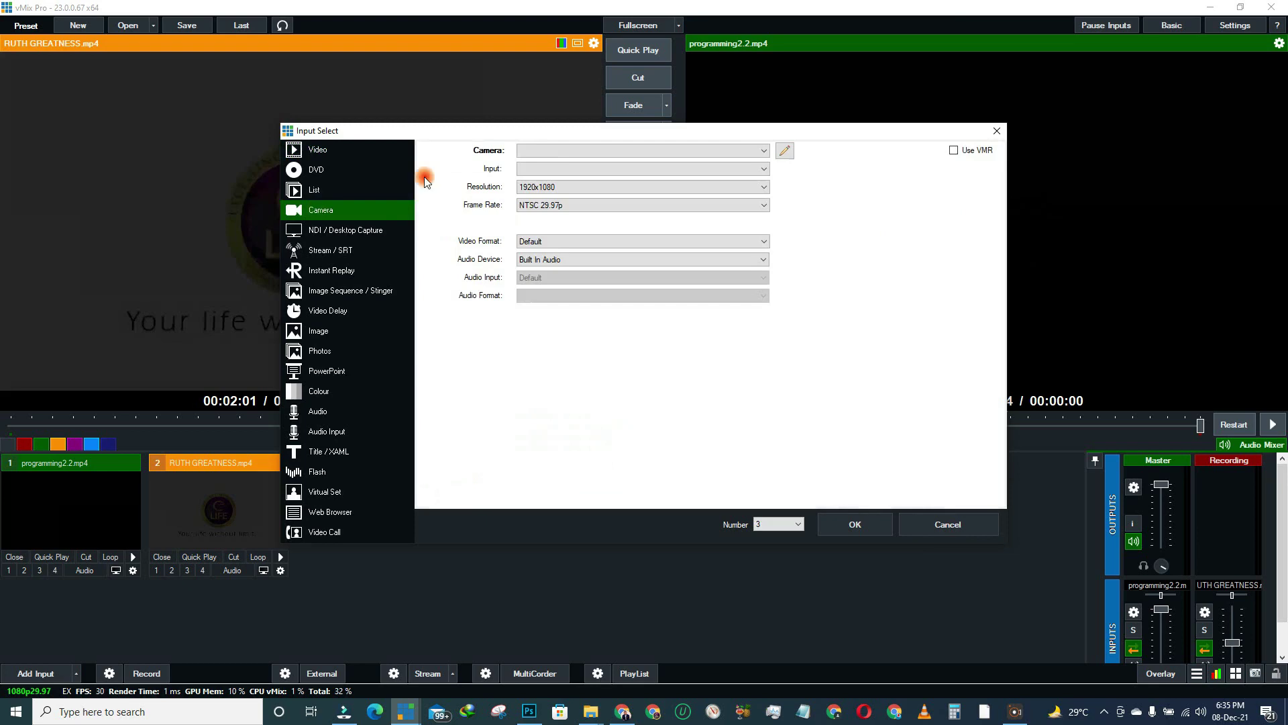
{"action": "left_click", "coordinate": [558, 151]}
{"action": "left_click", "coordinate": [871, 210]}
{"action": "left_click", "coordinate": [997, 130]}
- Send video input 2 to the live output and play it from the start
{"action": "left_click", "coordinate": [78, 489]}
{"action": "left_click", "coordinate": [220, 510]}
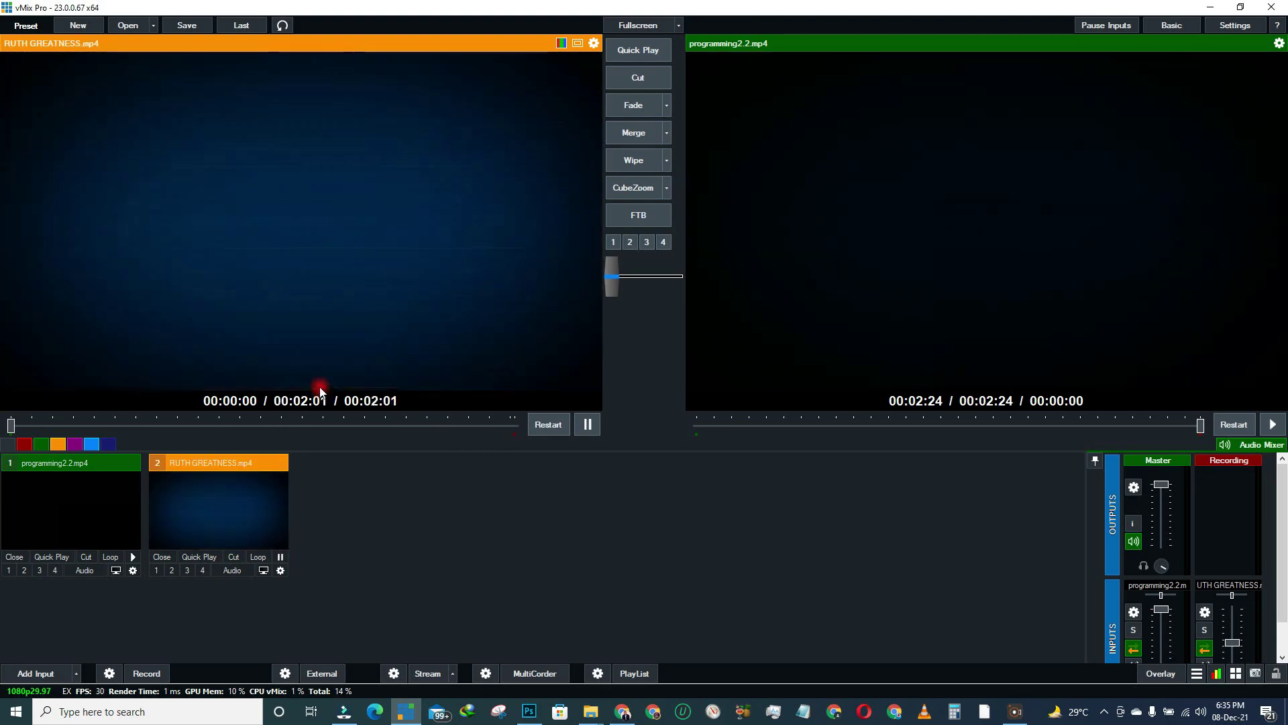
{"action": "left_click", "coordinate": [458, 336]}
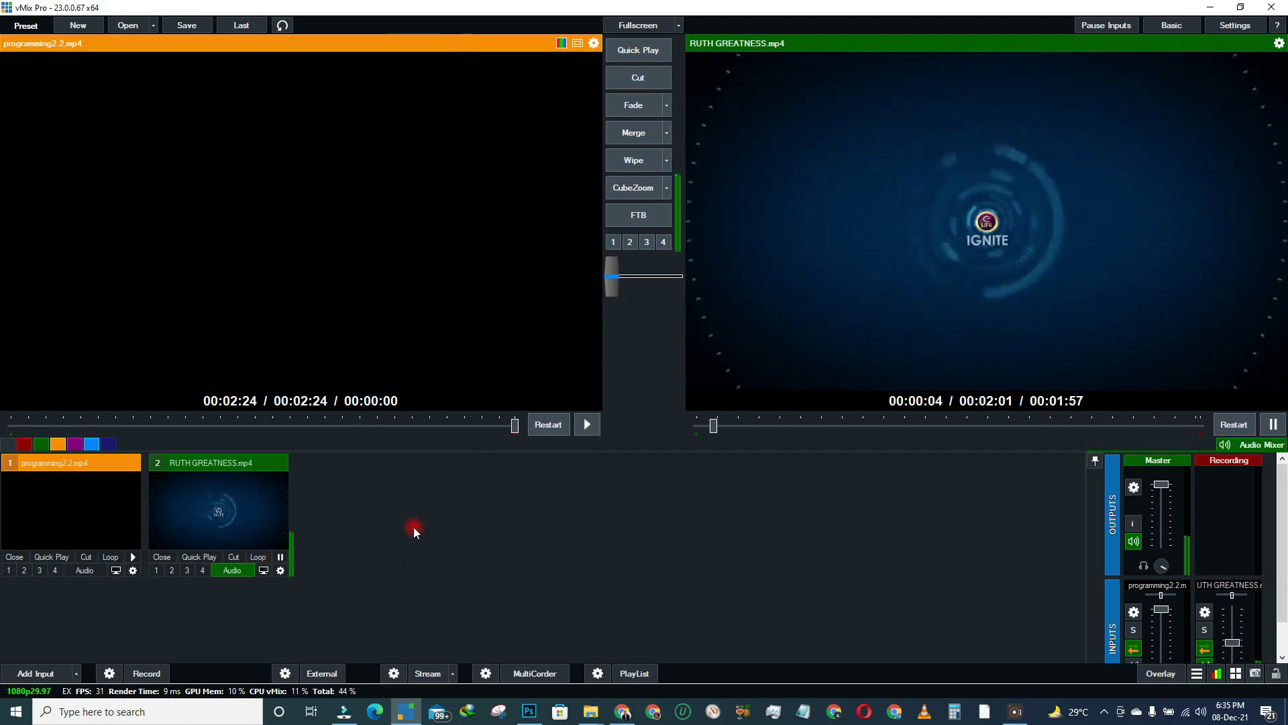
- Raise the volume of video input 2 in the audio mixer and pause its playback
{"action": "scroll", "coordinate": [1248, 627], "scroll_direction": "down", "scroll_amount": 1}
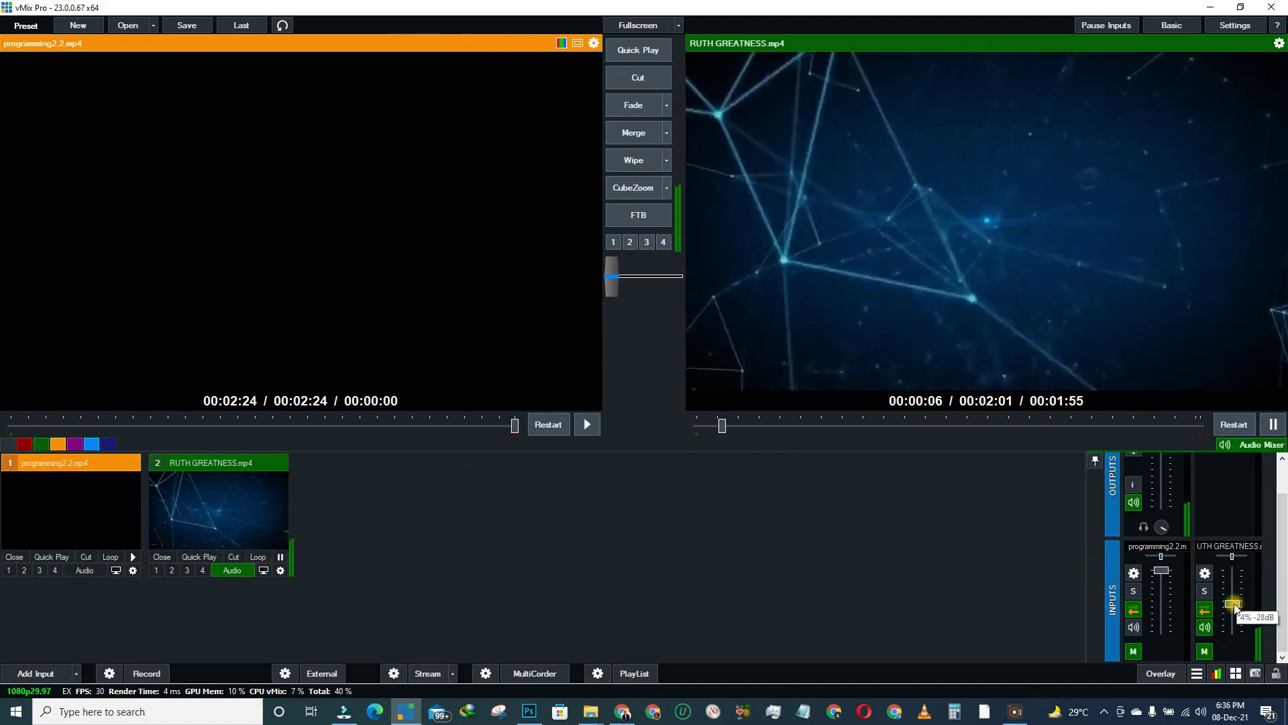
{"action": "left_click_drag", "start_coordinate": [1240, 608], "coordinate": [1234, 570]}
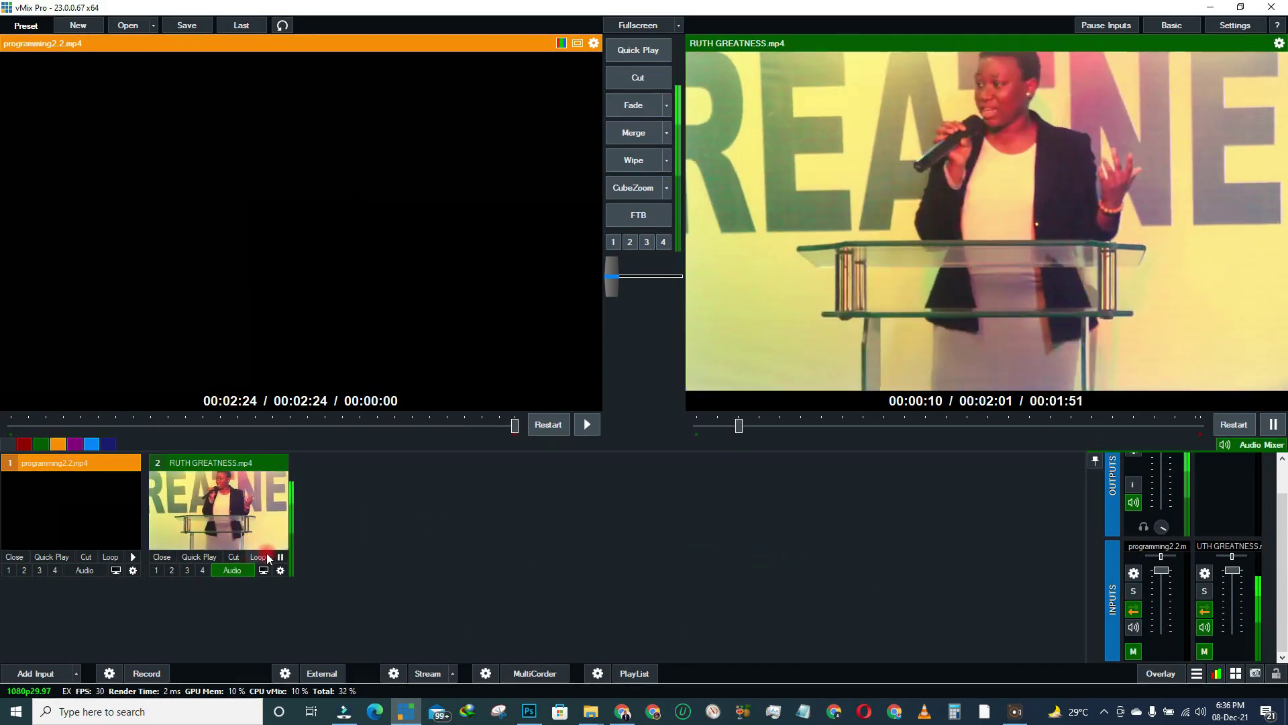
{"action": "key", "text": "space"}
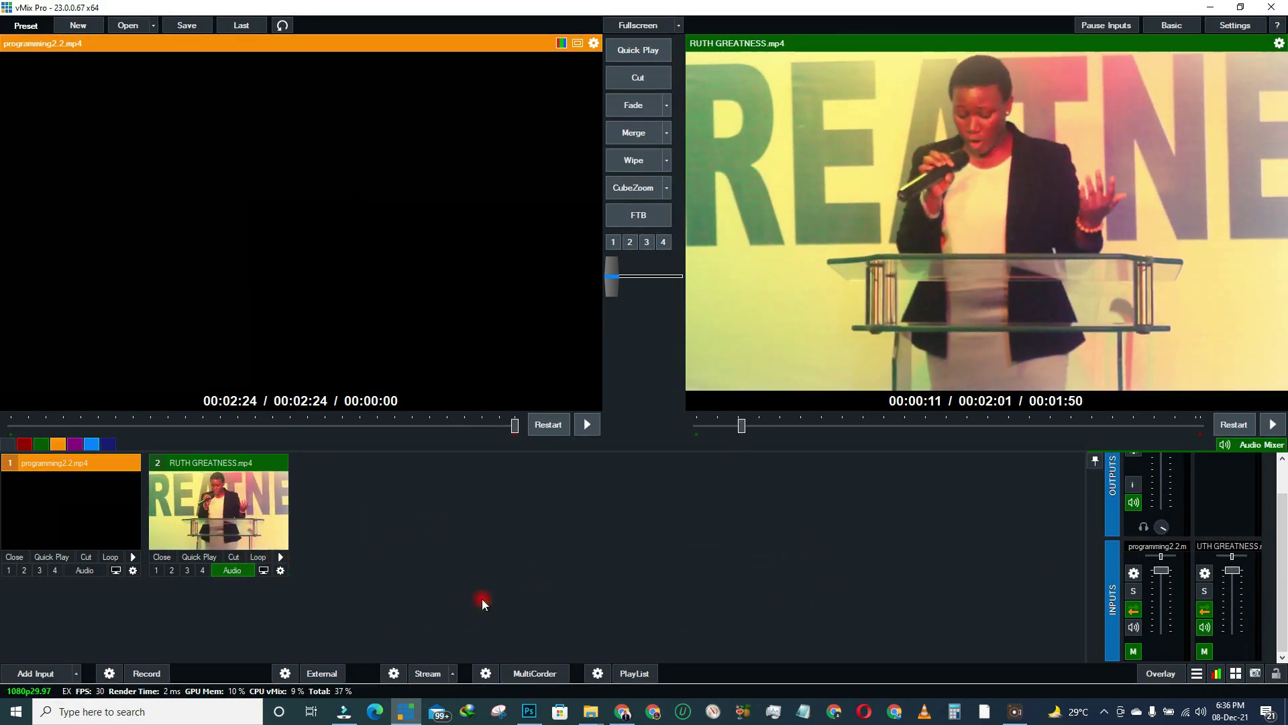
- Start streaming and recording in vMix, and check the incoming video preview in the Facebook live setup in Chrome
{"action": "left_click", "coordinate": [438, 674]}
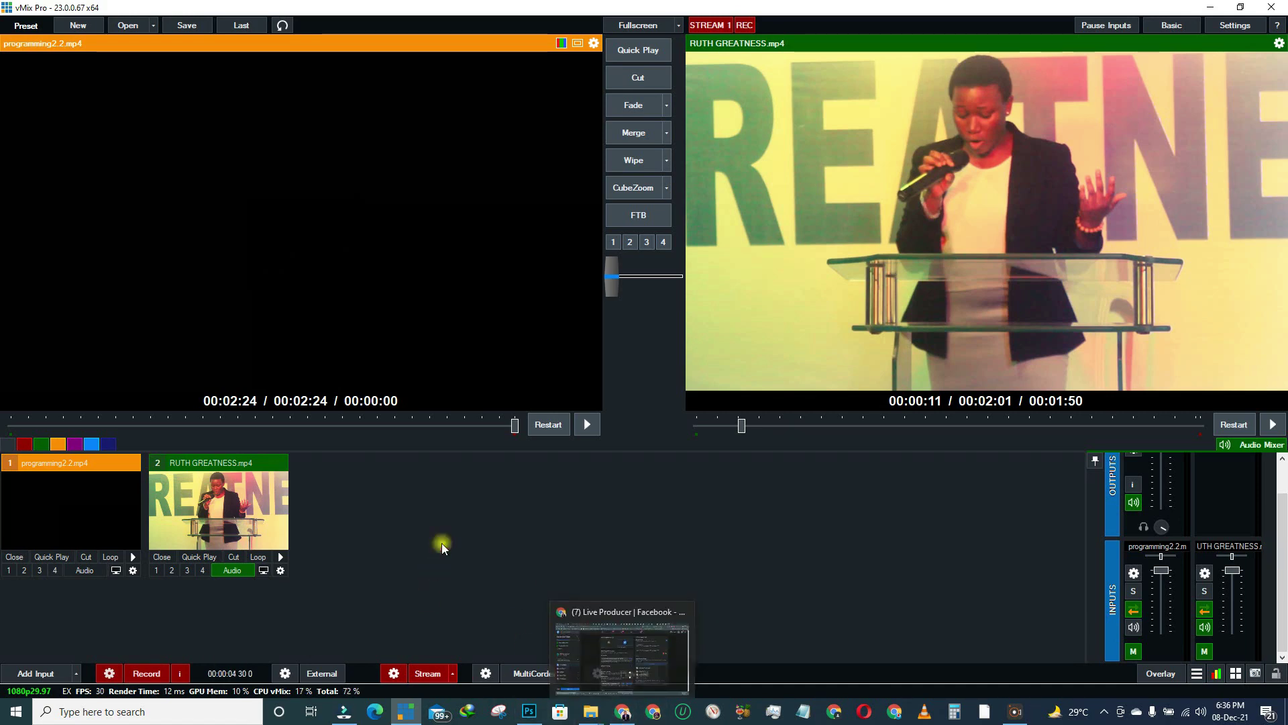
{"action": "left_click", "coordinate": [618, 715]}
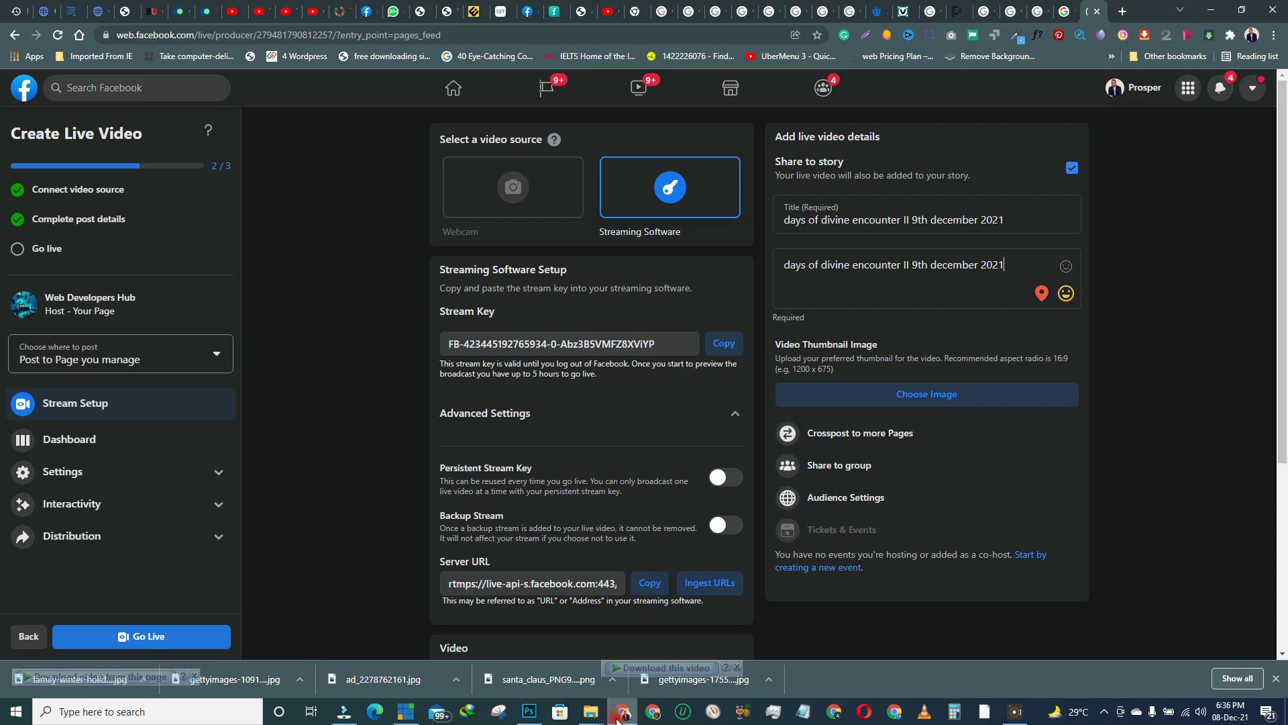
{"action": "left_click", "coordinate": [122, 639]}
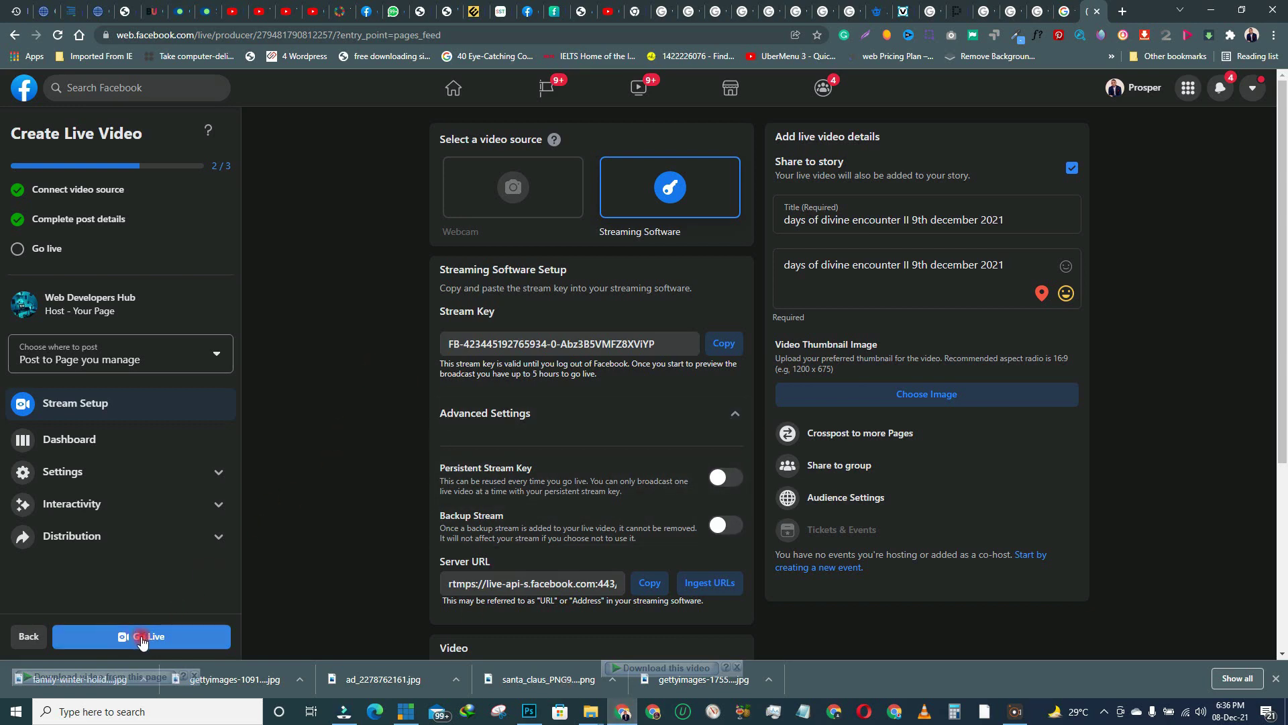
{"action": "left_click", "coordinate": [405, 711]}
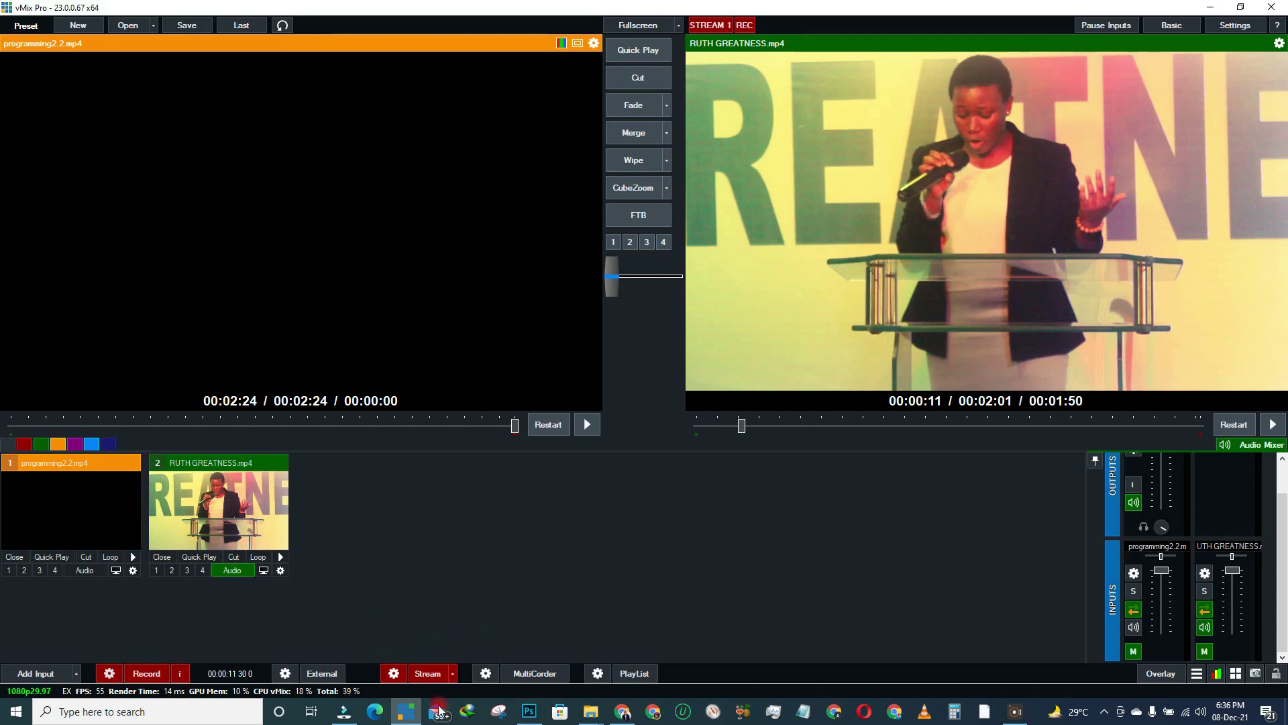
{"action": "left_click", "coordinate": [405, 712]}
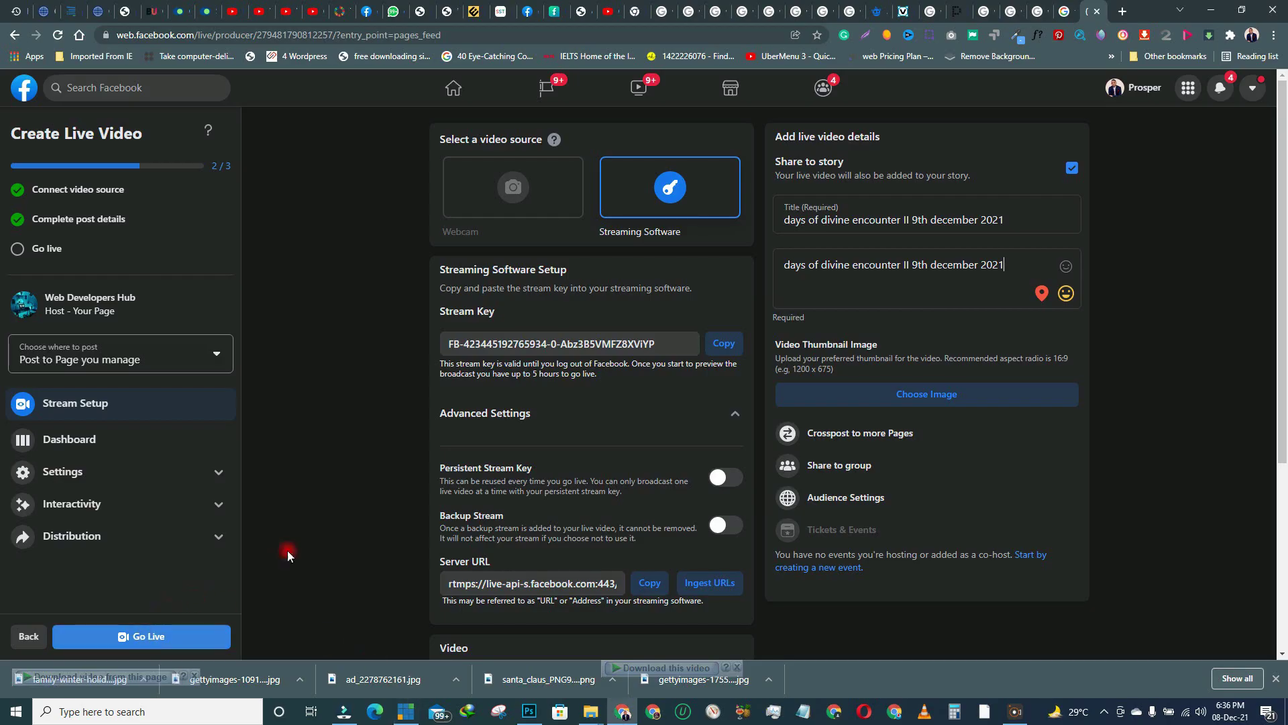
{"action": "scroll", "coordinate": [643, 328], "scroll_direction": "down", "scroll_amount": 4}
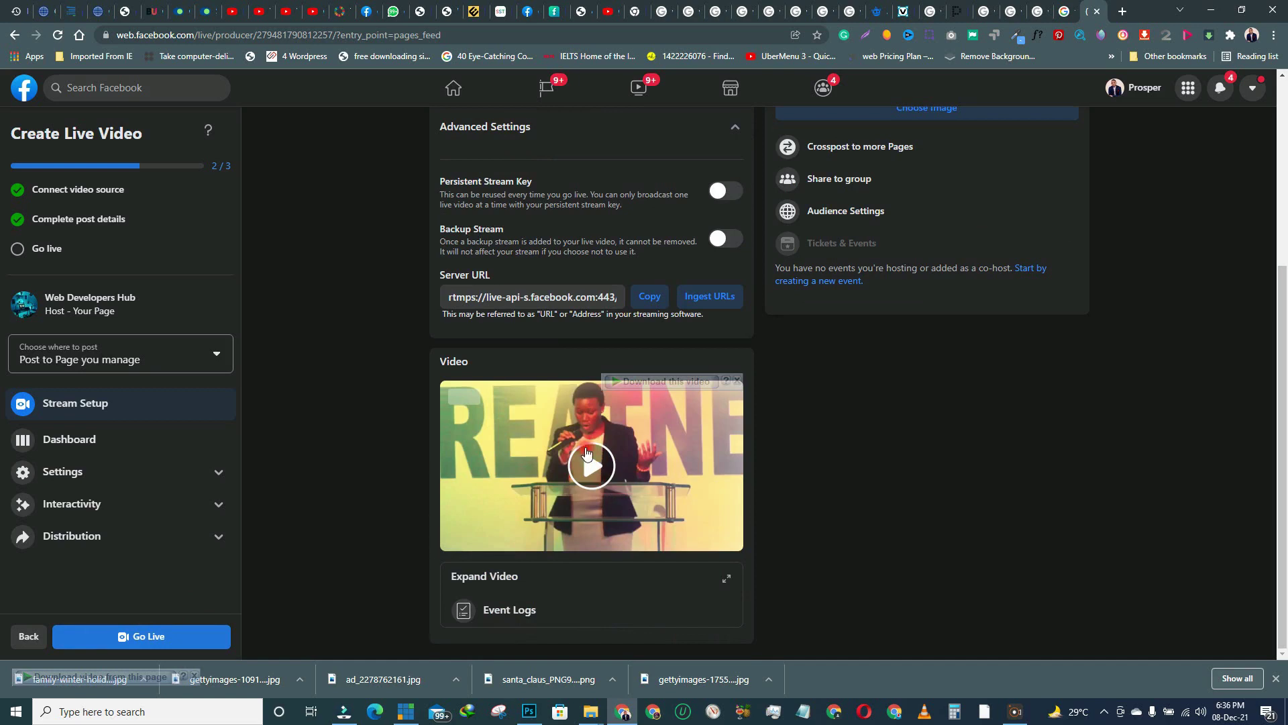
- Go live on the Facebook page, and switch to vMix to resume playback of video input 2
{"action": "left_click", "coordinate": [158, 637]}
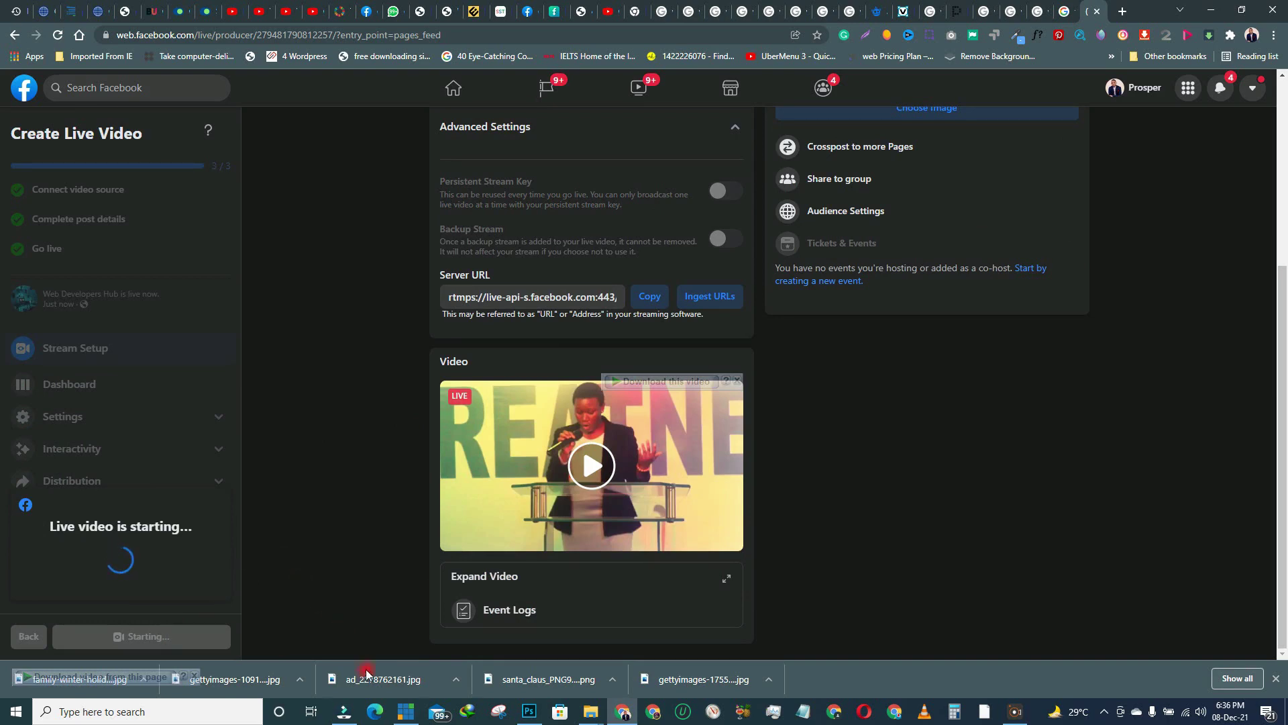
{"action": "left_click", "coordinate": [405, 711]}
{"action": "left_click", "coordinate": [281, 557]}
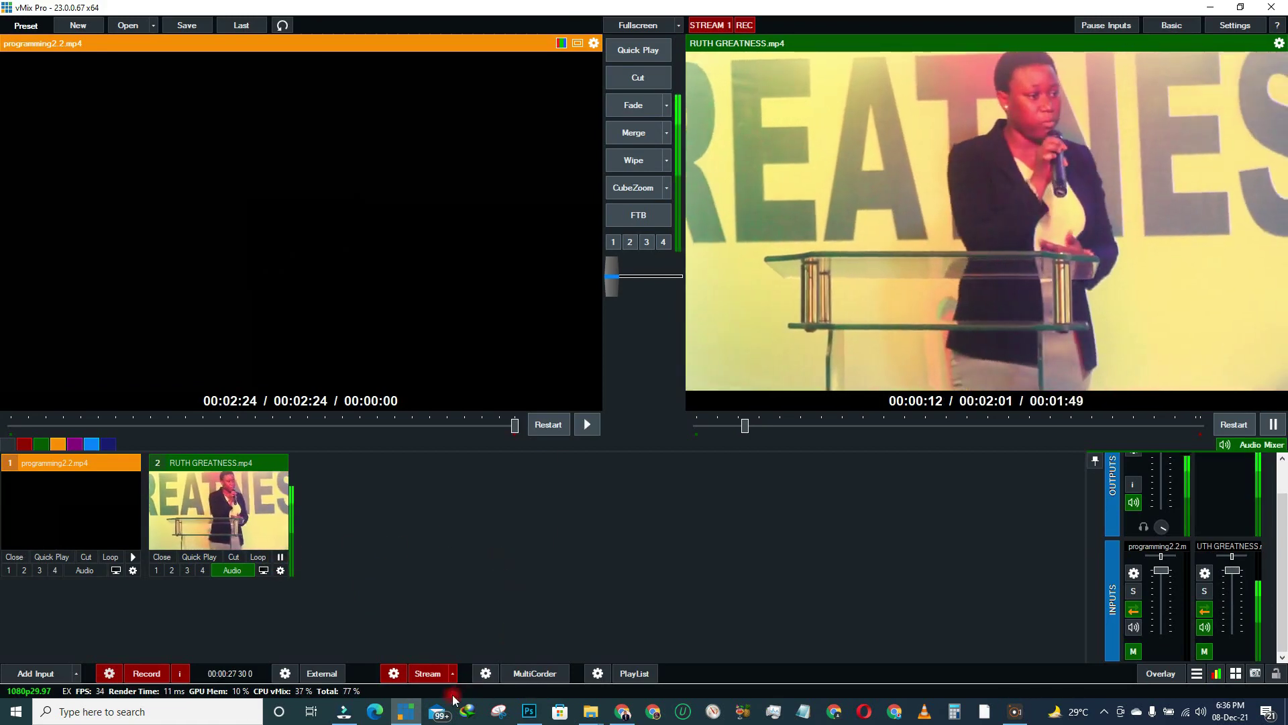
- Switch to Chrome to check the Facebook live dashboard and return to vMix
{"action": "left_click", "coordinate": [623, 712]}
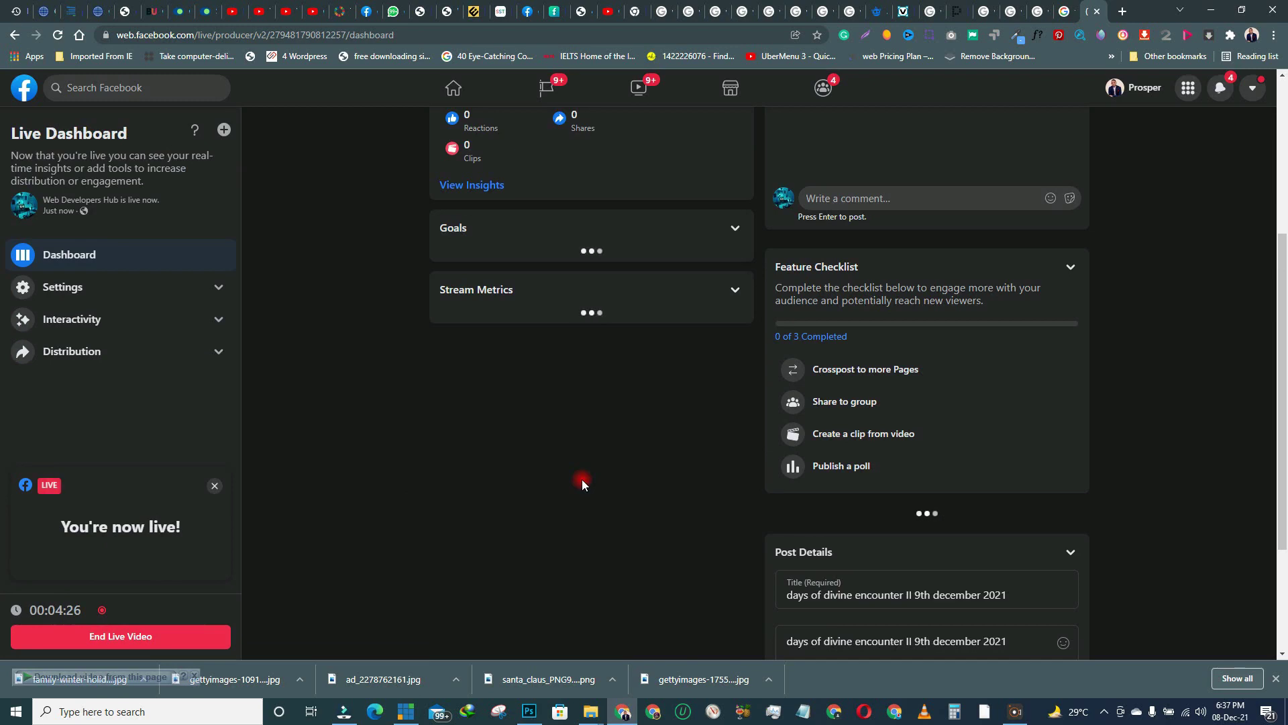
{"action": "key", "text": "alt+Tab"}
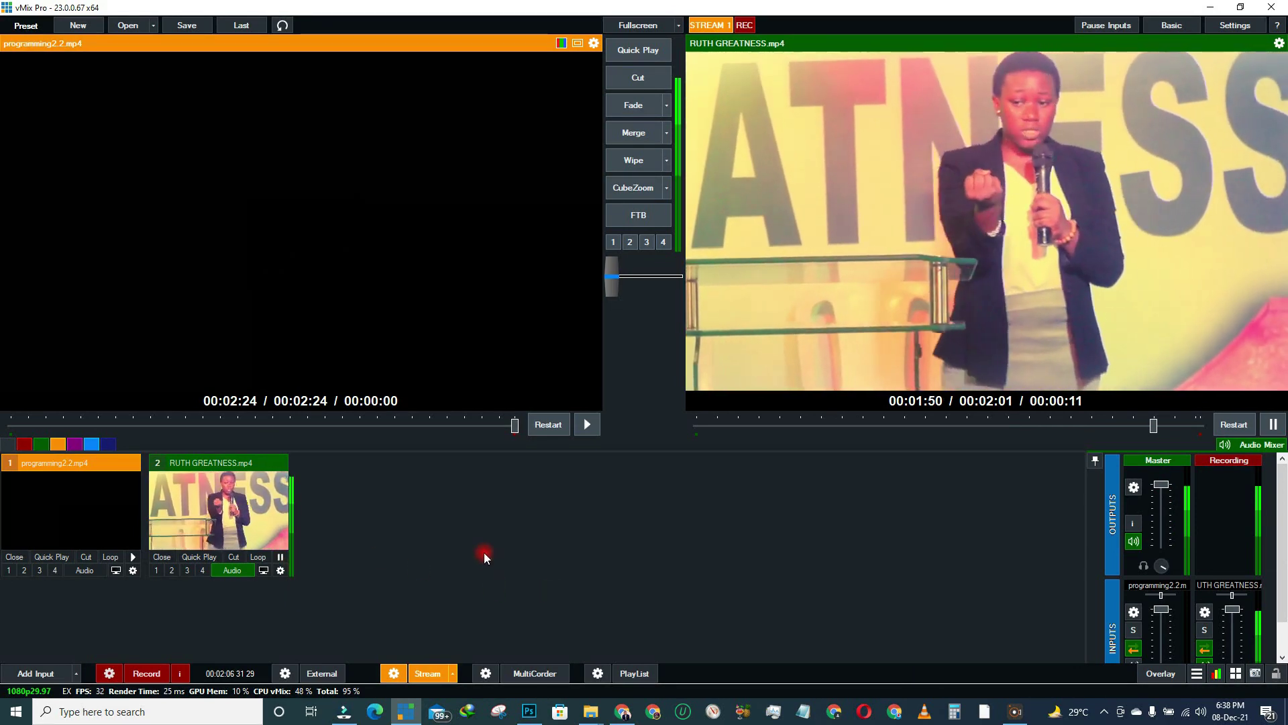
- Switch to Chrome and play the live video preview on the Facebook live dashboard
{"action": "left_click", "coordinate": [405, 711]}
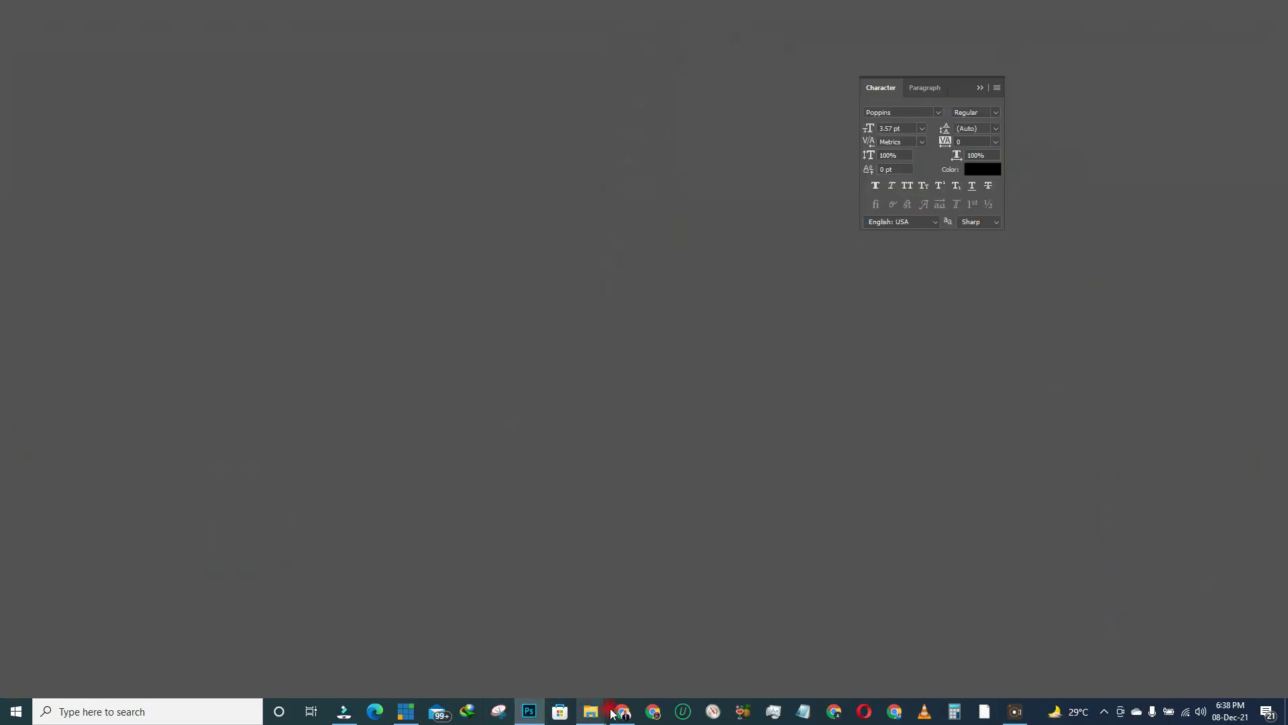
{"action": "left_click", "coordinate": [619, 712]}
{"action": "scroll", "coordinate": [598, 319], "scroll_direction": "up", "scroll_amount": 4}
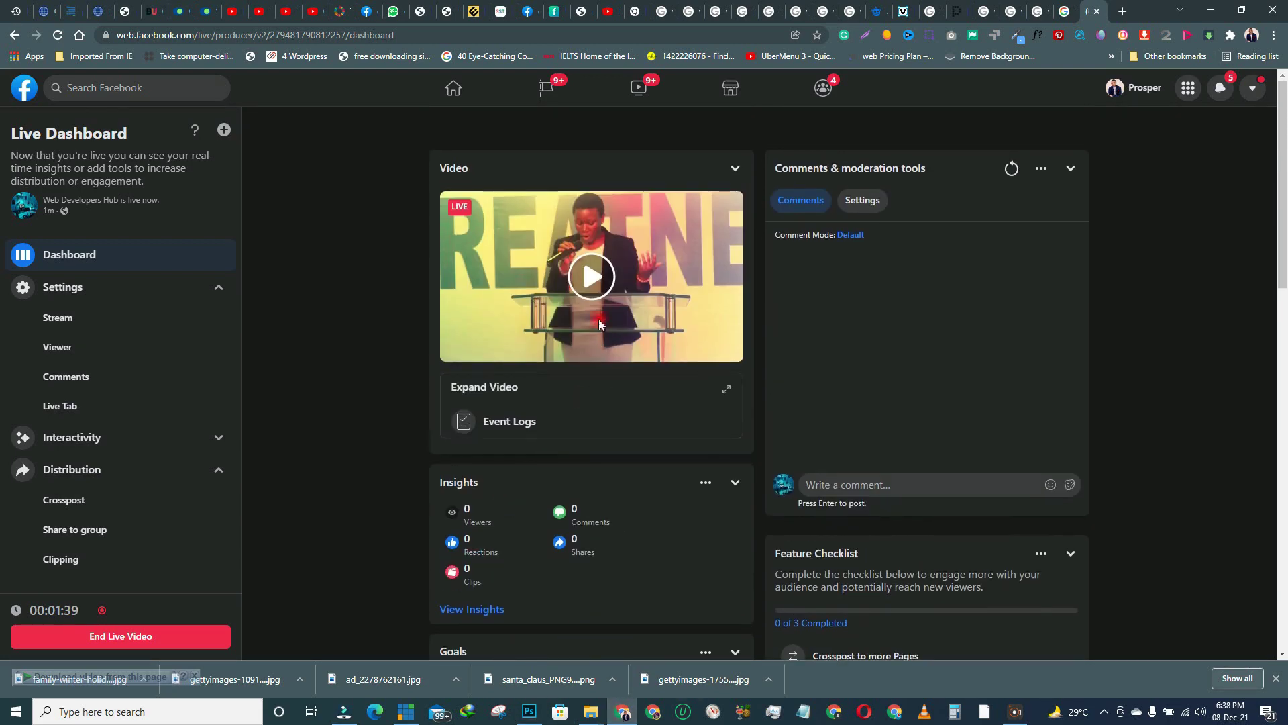
{"action": "left_click", "coordinate": [599, 280]}
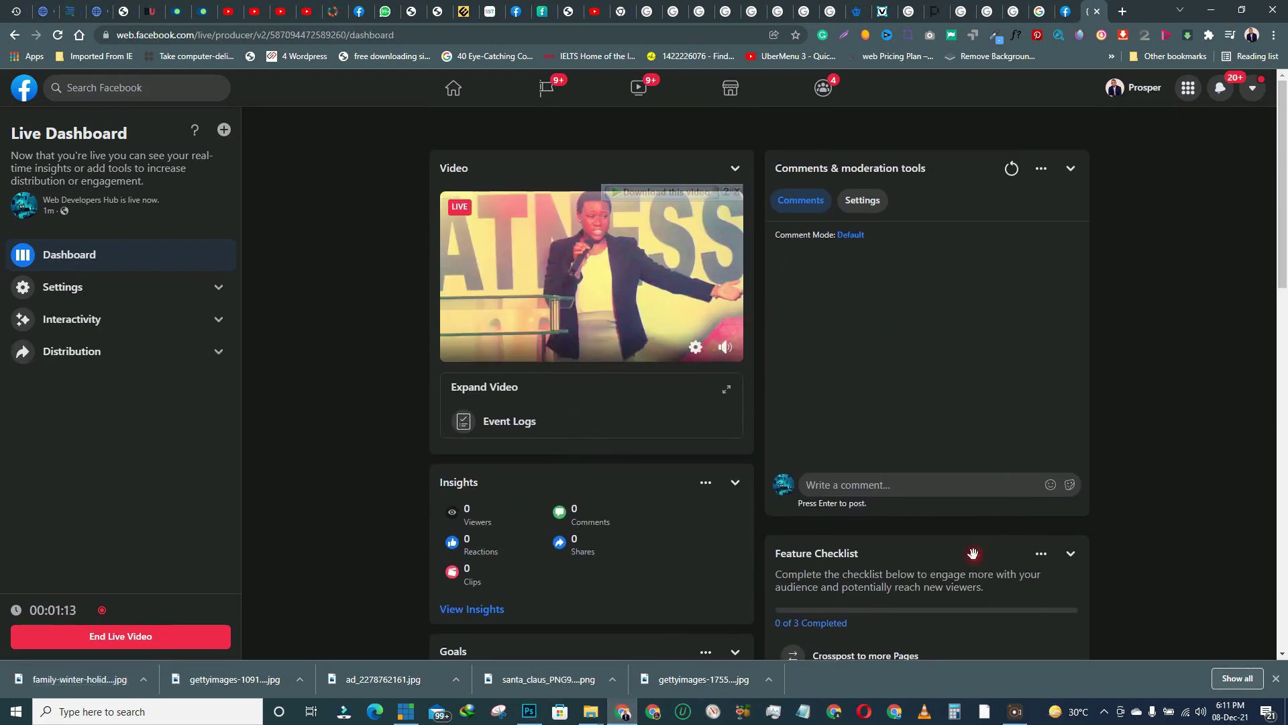
- Review the title and description in the live video's post details on the Facebook dashboard
{"action": "scroll", "coordinate": [909, 526], "scroll_direction": "down", "scroll_amount": 10}
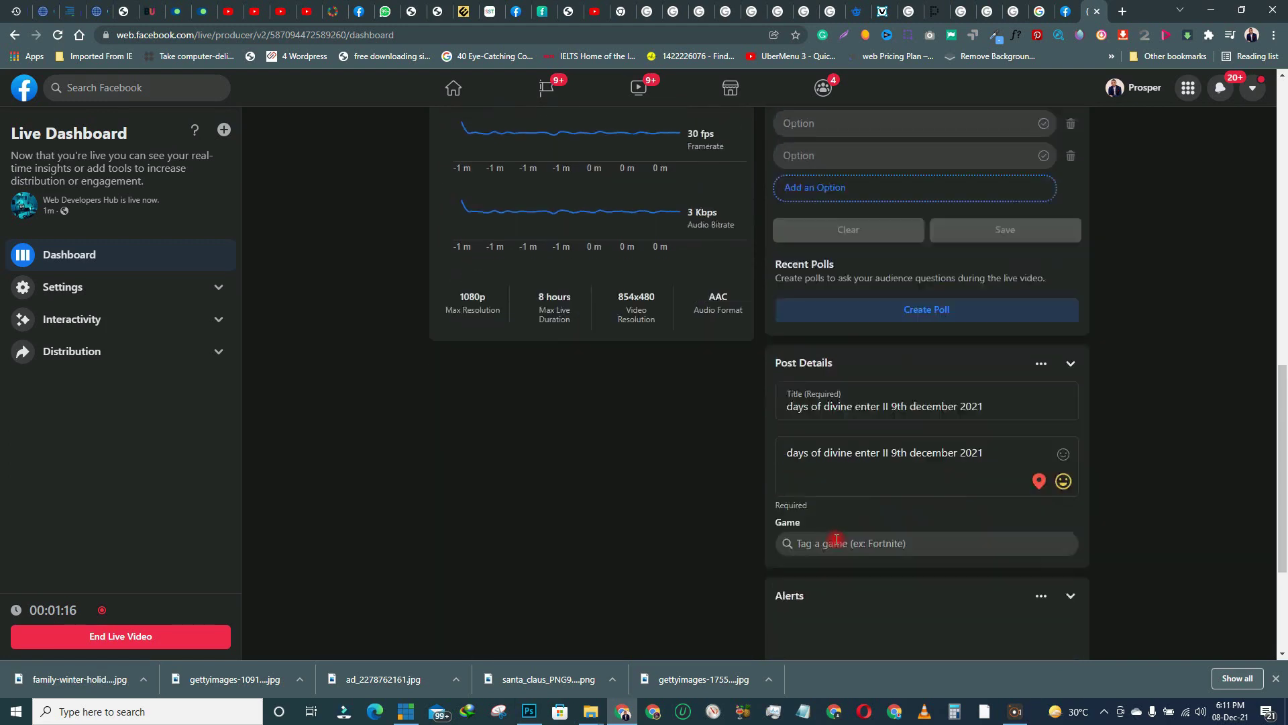
{"action": "scroll", "coordinate": [837, 540], "scroll_direction": "down", "scroll_amount": 3}
{"action": "left_click_drag", "start_coordinate": [796, 191], "coordinate": [935, 185]}
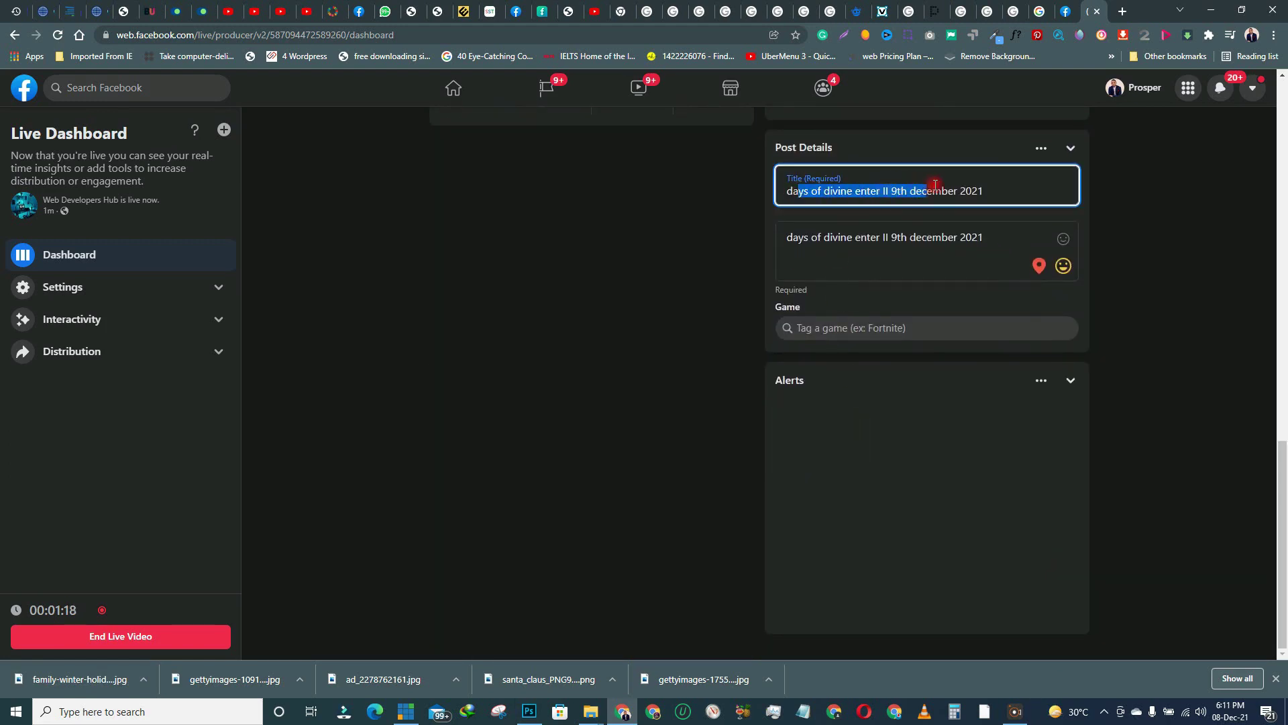
{"action": "left_click", "coordinate": [878, 232]}
{"action": "scroll", "coordinate": [469, 309], "scroll_direction": "up", "scroll_amount": 12}
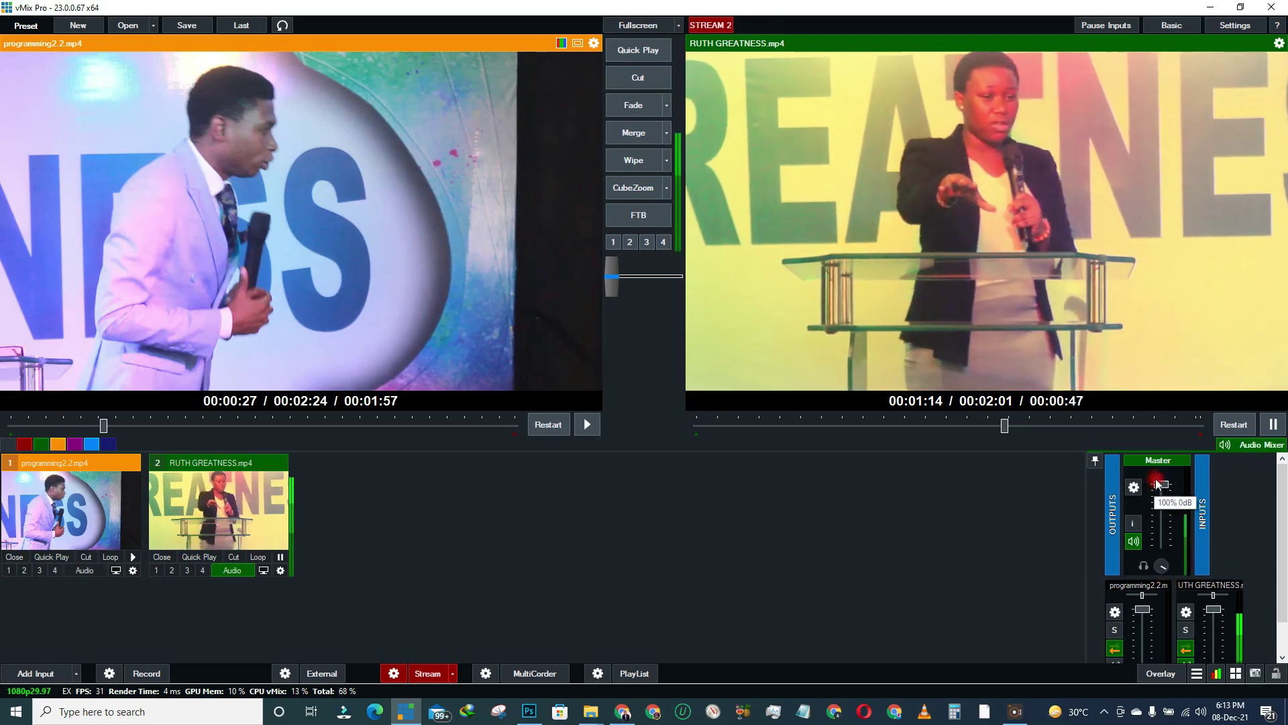
- In vMix's audio mixer, set the master volume to 100% and lower the volume of video input 2
{"action": "left_click_drag", "start_coordinate": [1161, 544], "coordinate": [1162, 483]}
{"action": "left_click_drag", "start_coordinate": [1213, 609], "coordinate": [1214, 642]}
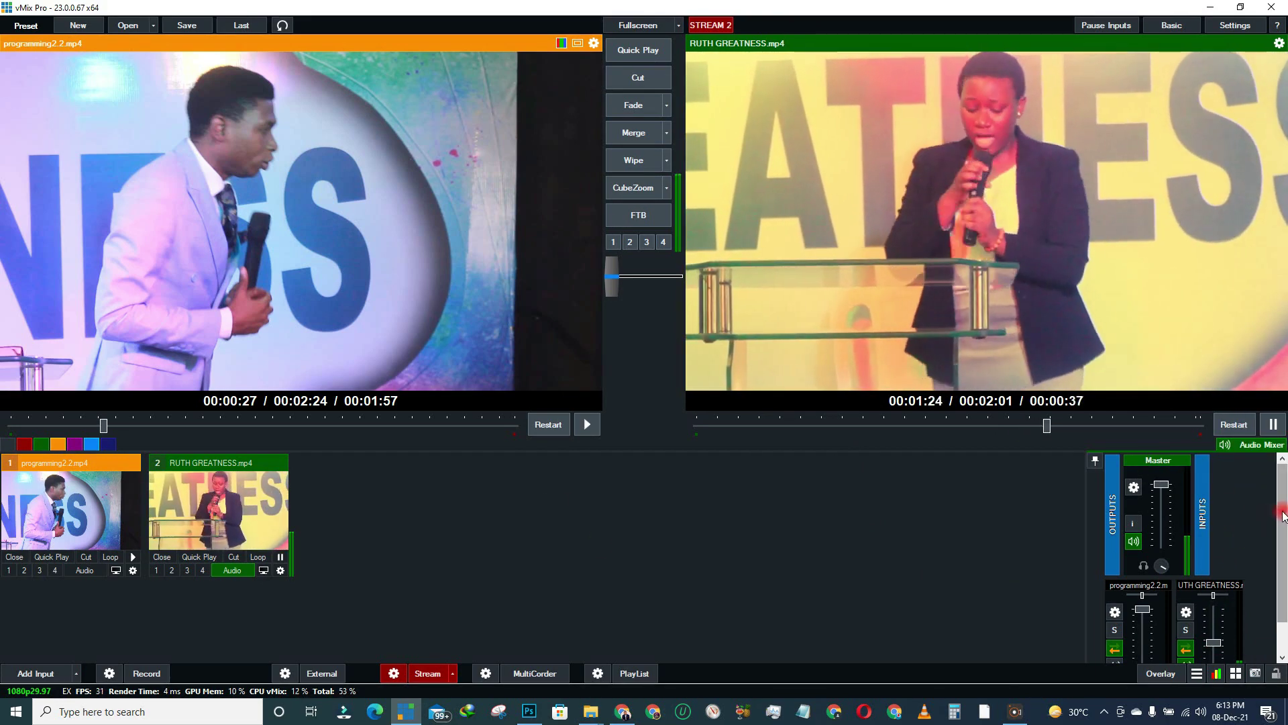
{"action": "scroll", "coordinate": [1269, 522], "scroll_direction": "down", "scroll_amount": 1}
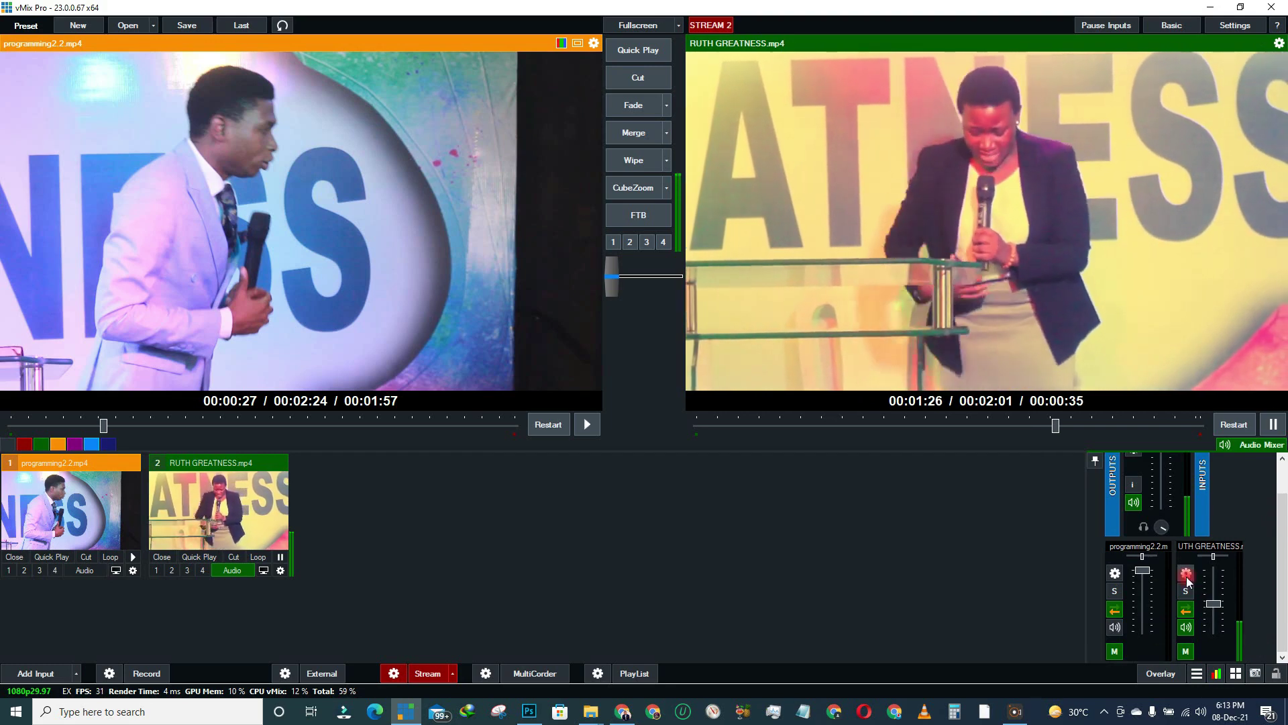
{"action": "scroll", "coordinate": [1192, 550], "scroll_direction": "up", "scroll_amount": 1}
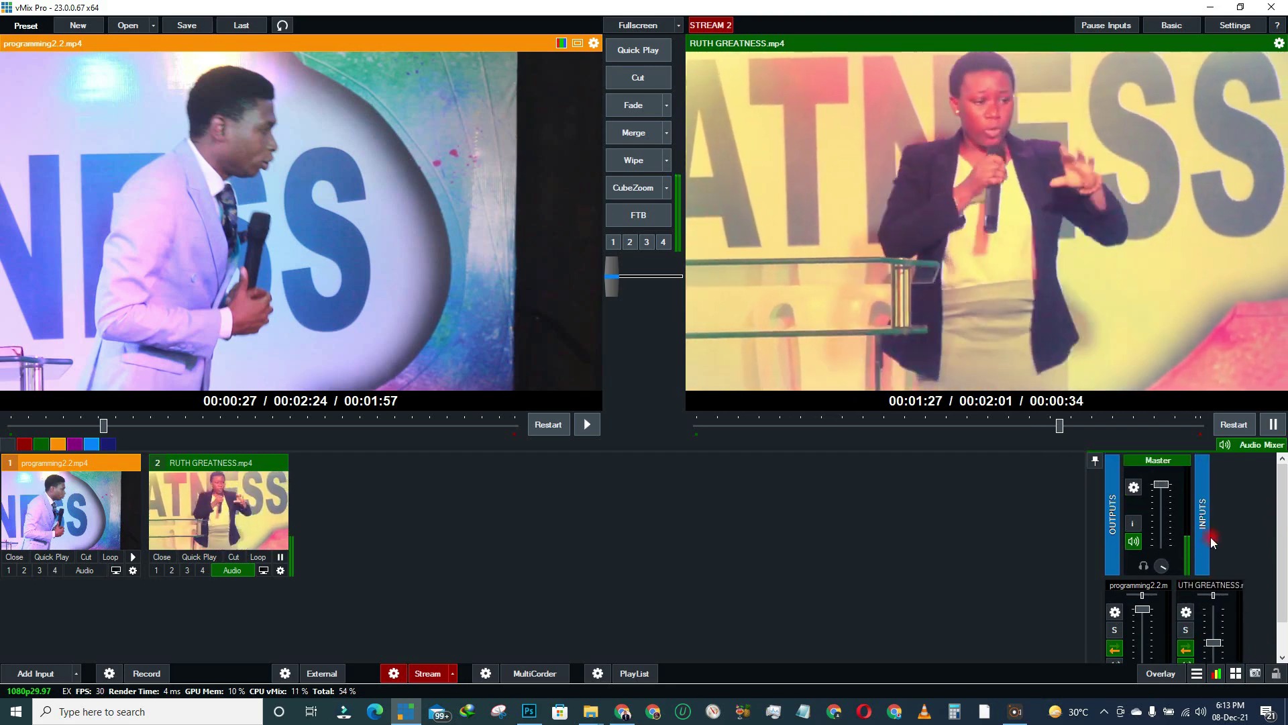
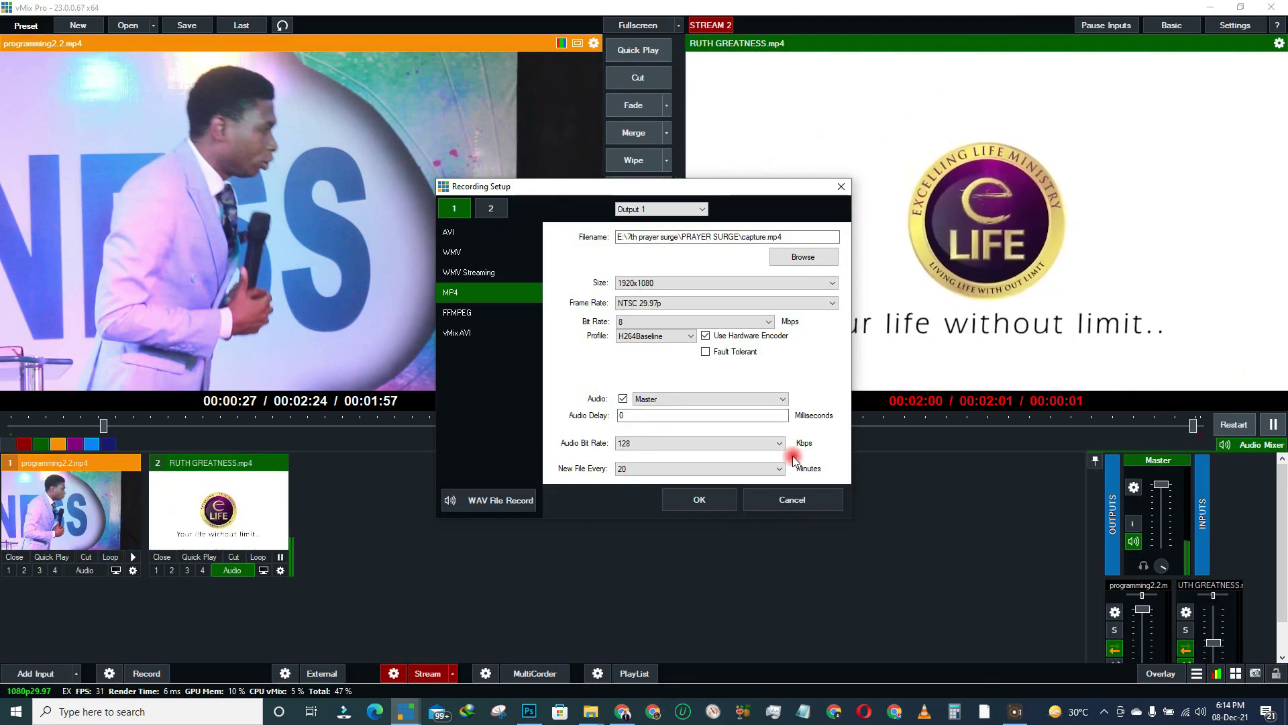
- Cancel the recording setup and replay video input 2 from the start
{"action": "left_click", "coordinate": [780, 500]}
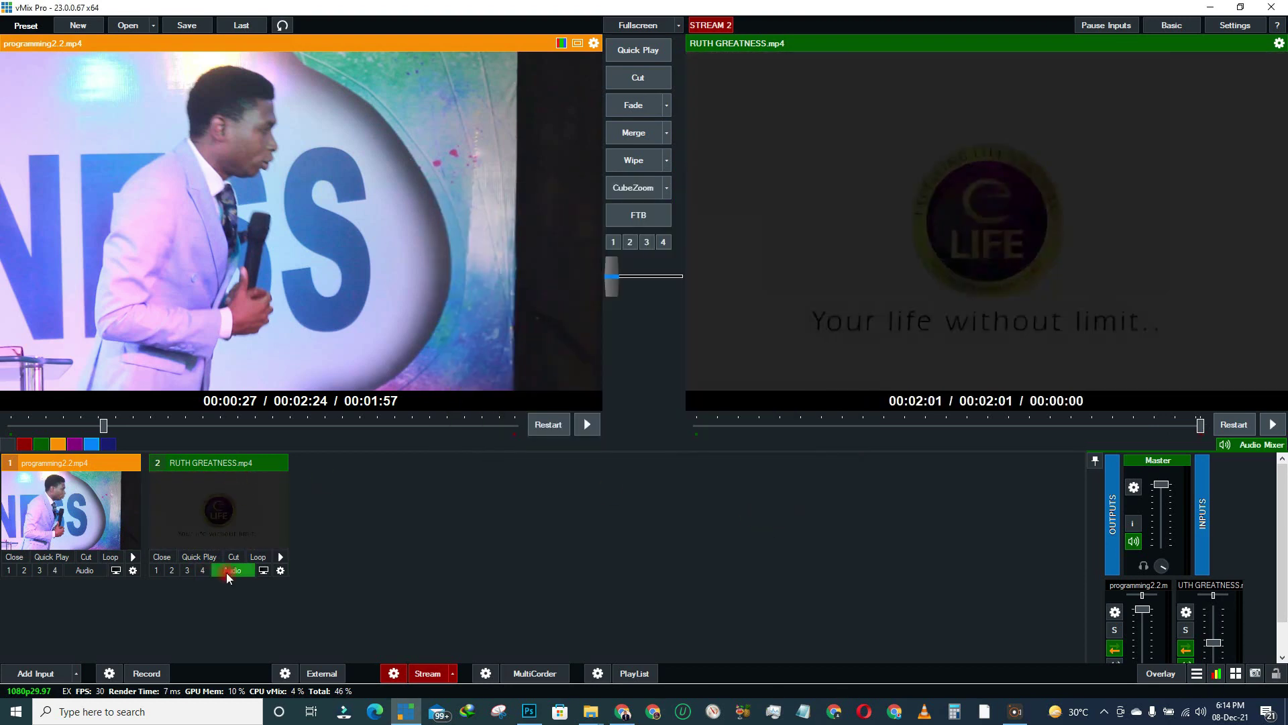
{"action": "left_click", "coordinate": [280, 557]}
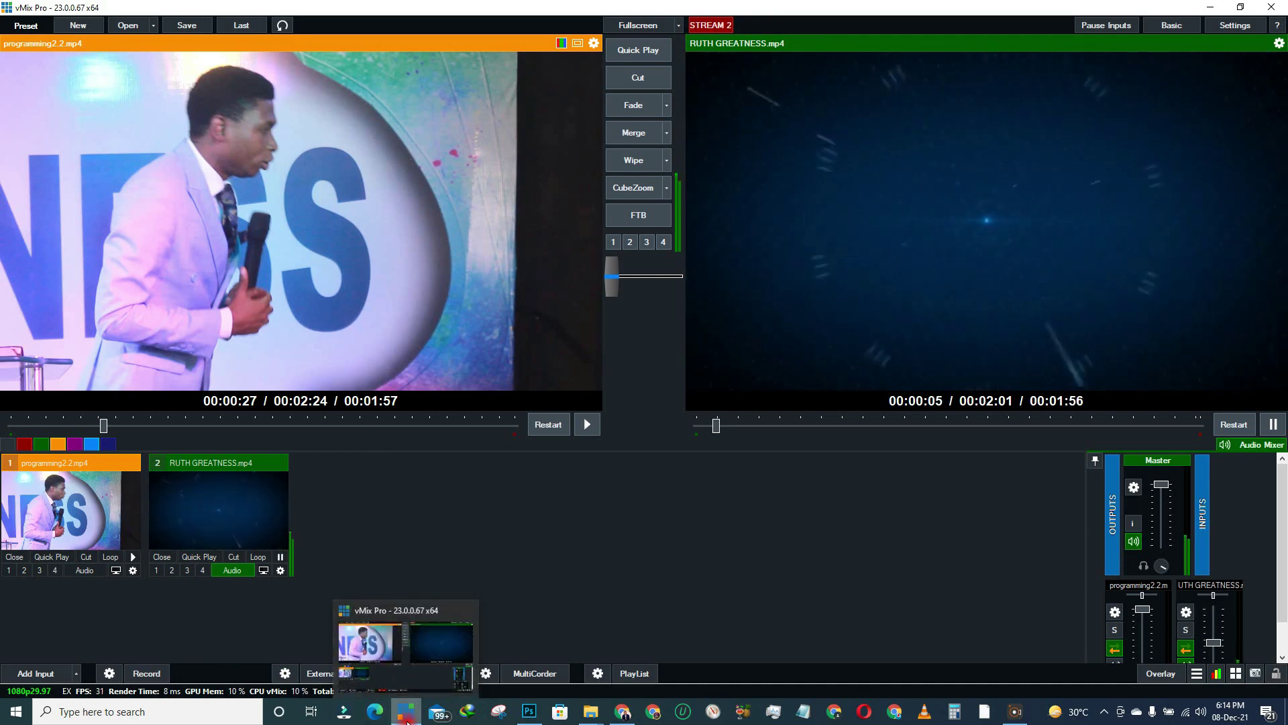
- Set the MP4 recording to start a new file every 10 minutes, and start recording
{"action": "left_click", "coordinate": [145, 671]}
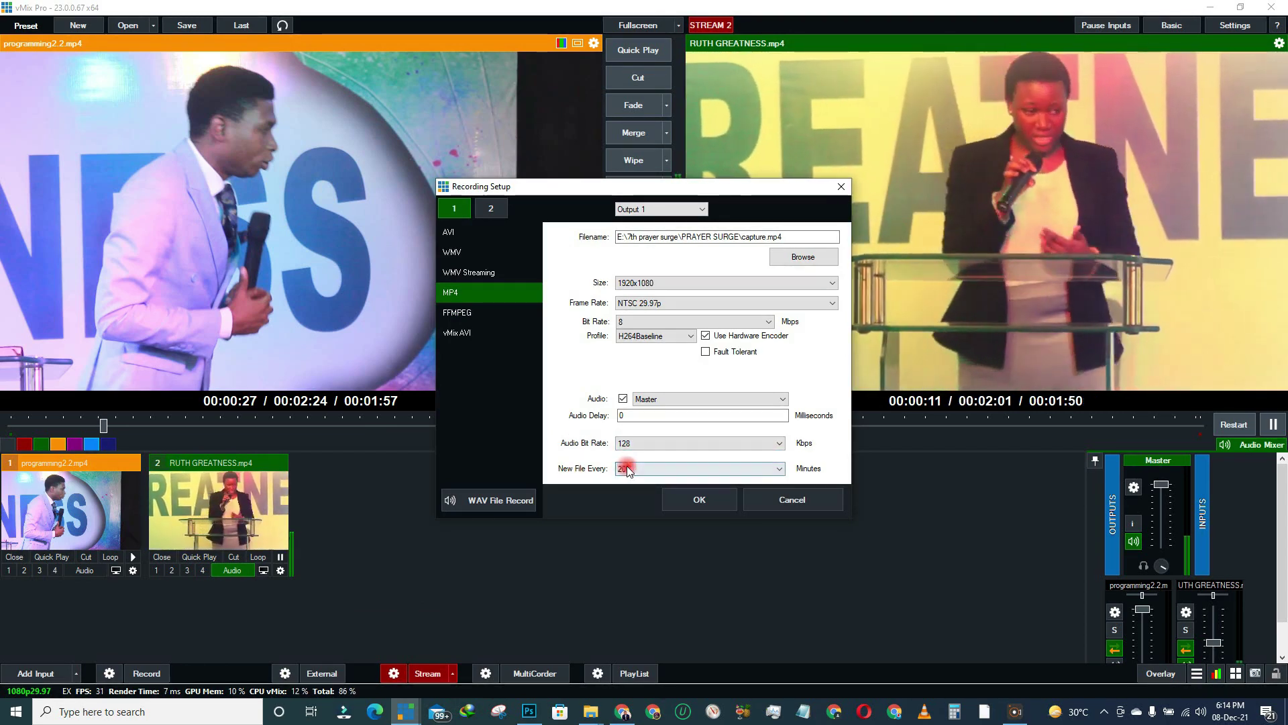
{"action": "left_click", "coordinate": [627, 470]}
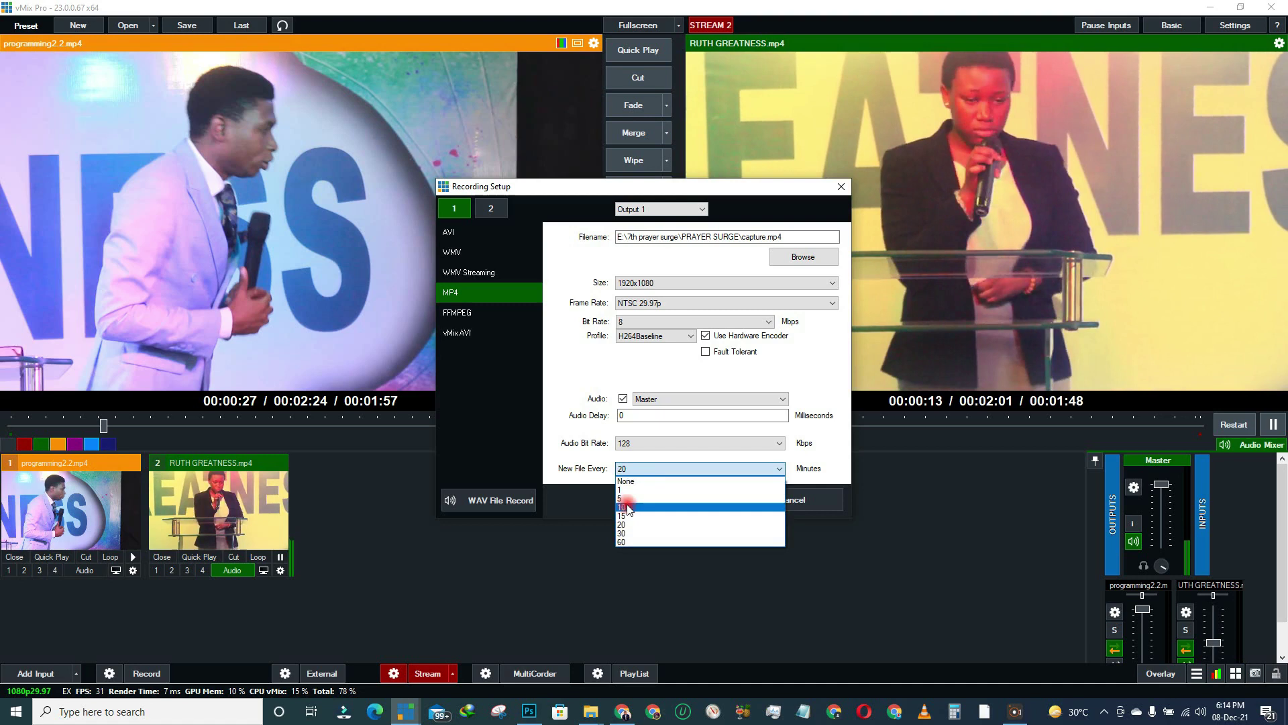
{"action": "left_click", "coordinate": [627, 507]}
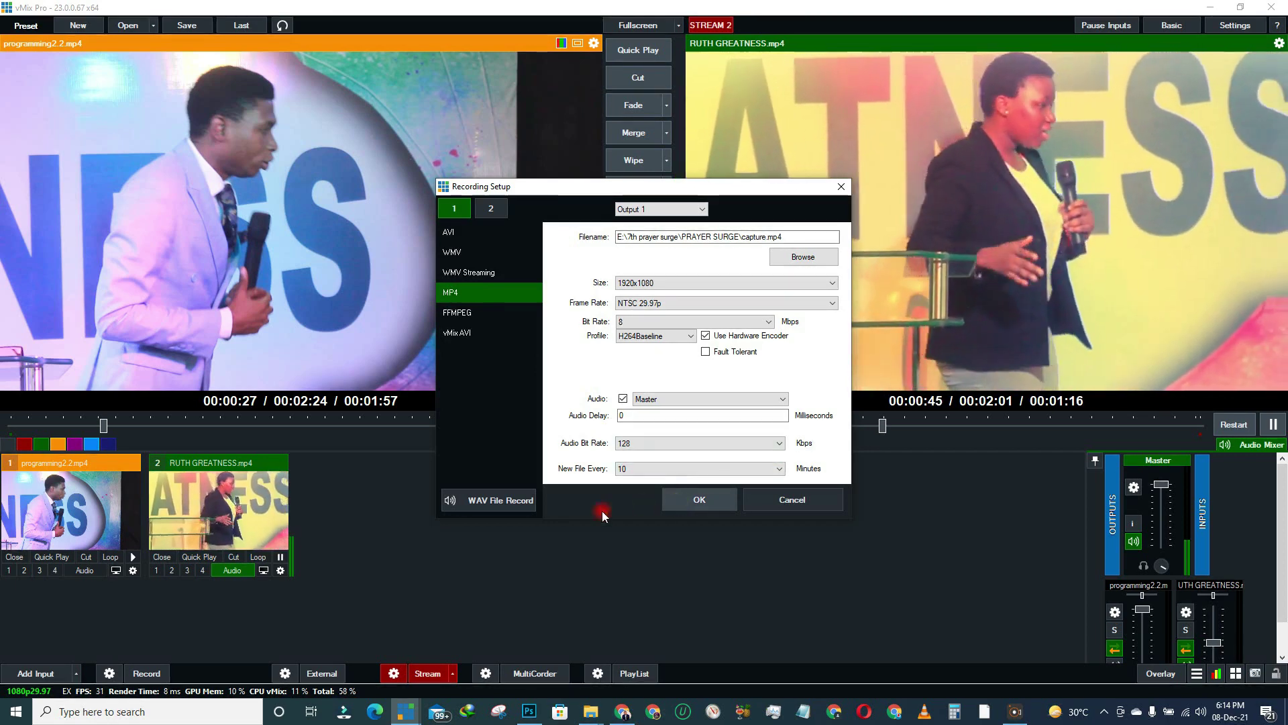
{"action": "left_click", "coordinate": [699, 499]}
{"action": "left_click", "coordinate": [146, 673]}
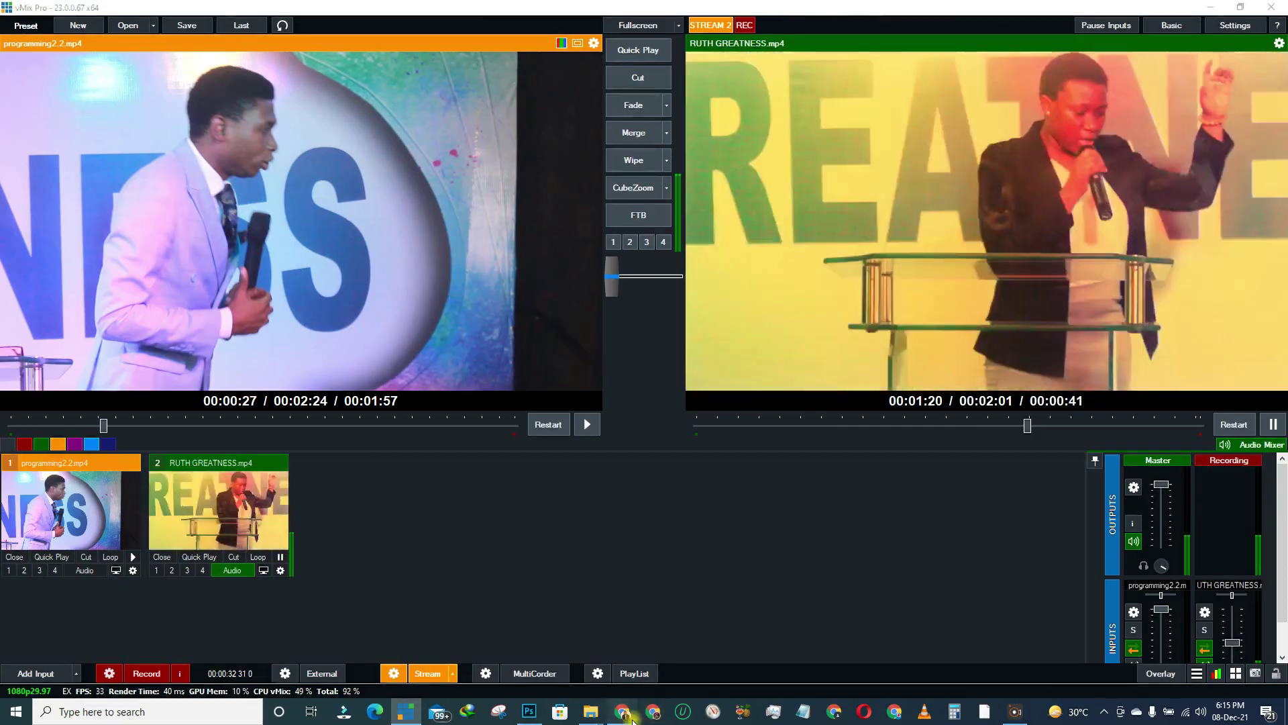
- Switch to Chrome to check the live preview and post details on the Facebook dashboard, and return to vMix
{"action": "left_click", "coordinate": [631, 718]}
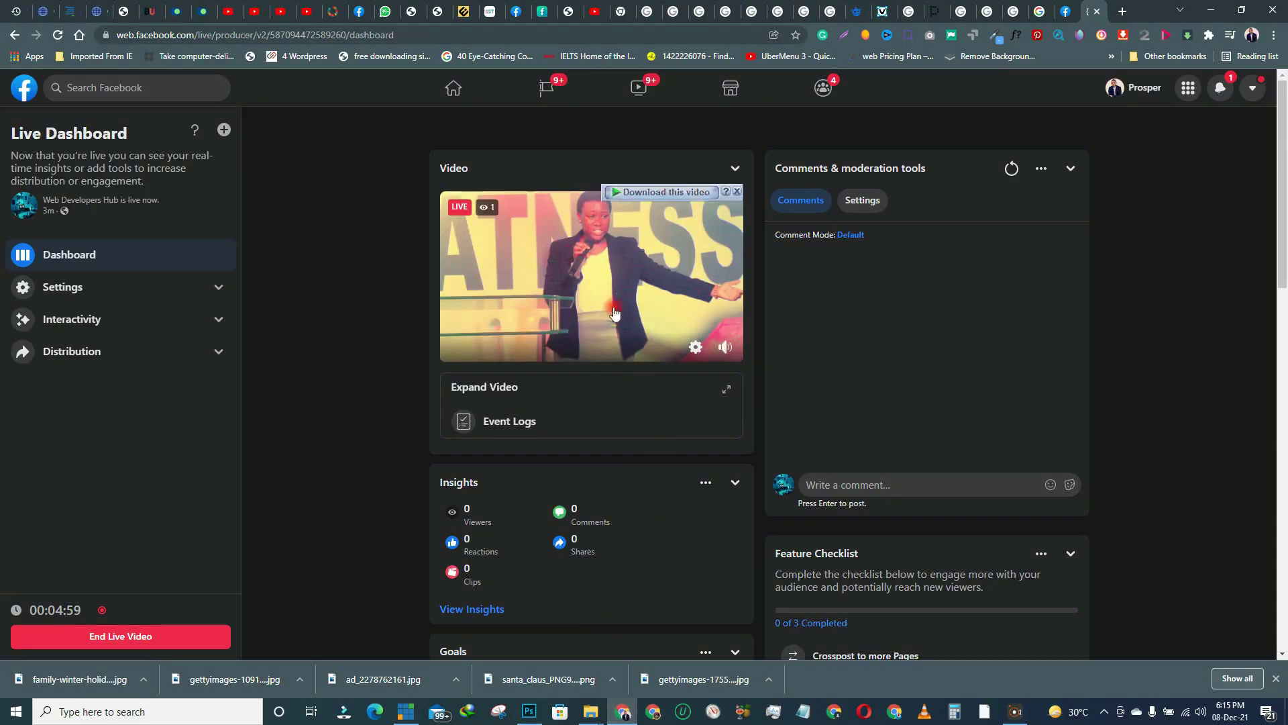
{"action": "scroll", "coordinate": [359, 561], "scroll_direction": "down", "scroll_amount": 10}
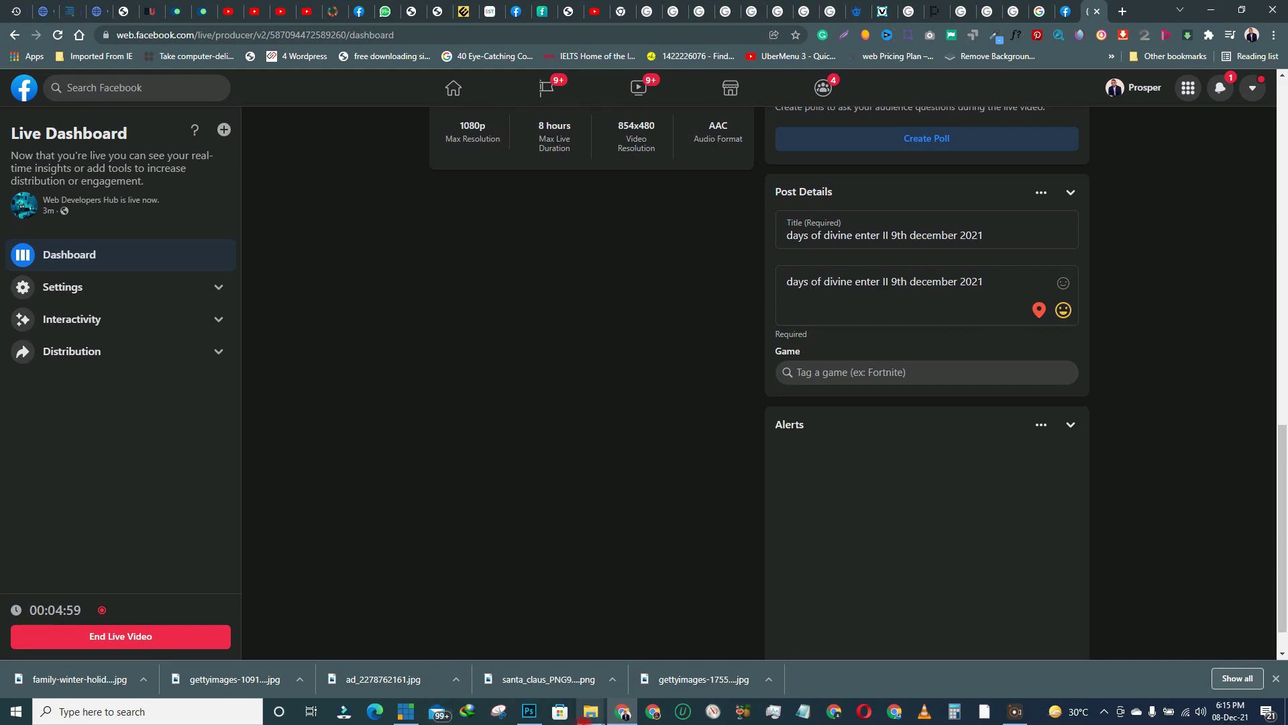
{"action": "left_click", "coordinate": [619, 713]}
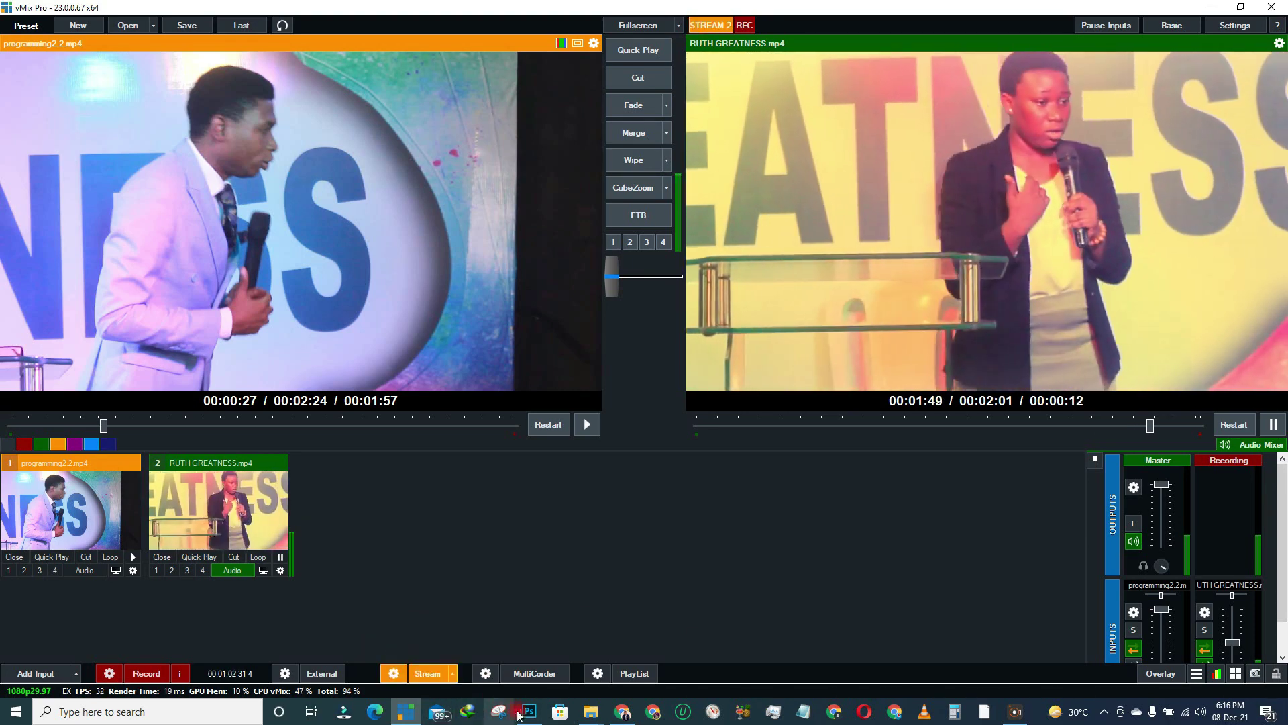
- Switch to Chrome and examine the live dashboard's video preview, insights, feature checklist and stream metrics
{"action": "left_click", "coordinate": [624, 717]}
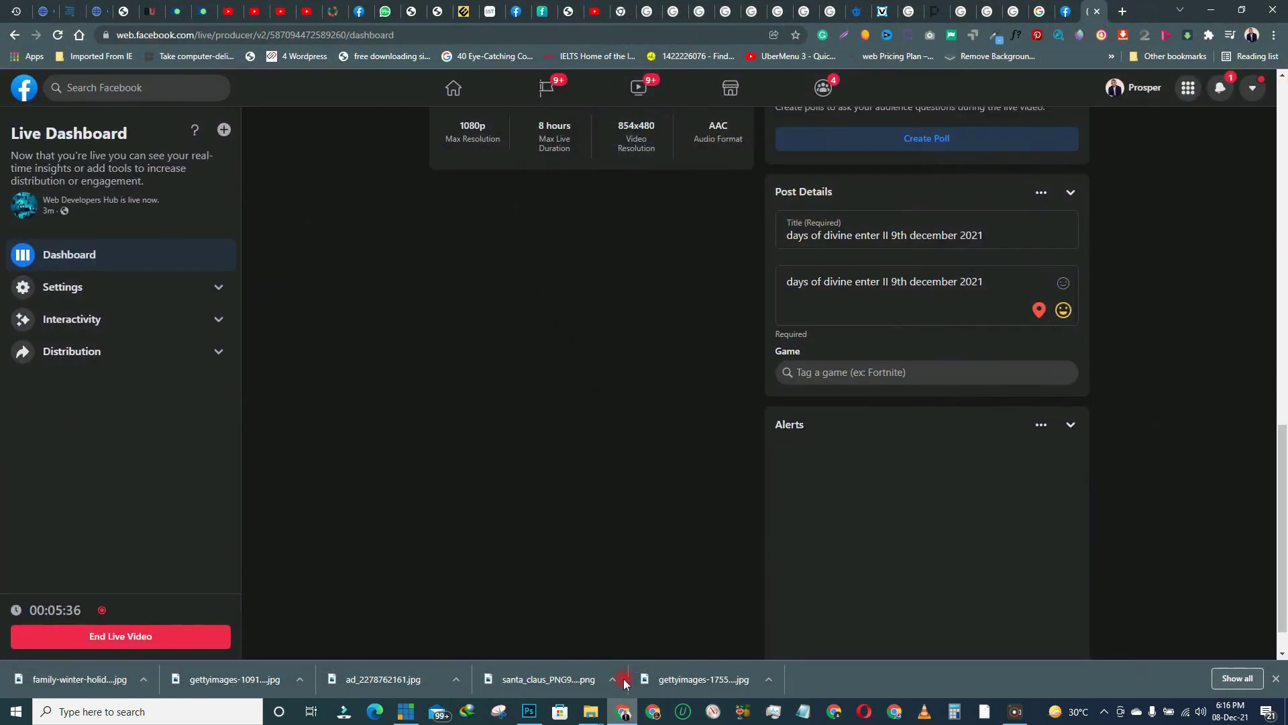
{"action": "scroll", "coordinate": [495, 492], "scroll_direction": "up", "scroll_amount": 15}
{"action": "scroll", "coordinate": [402, 463], "scroll_direction": "down", "scroll_amount": 10}
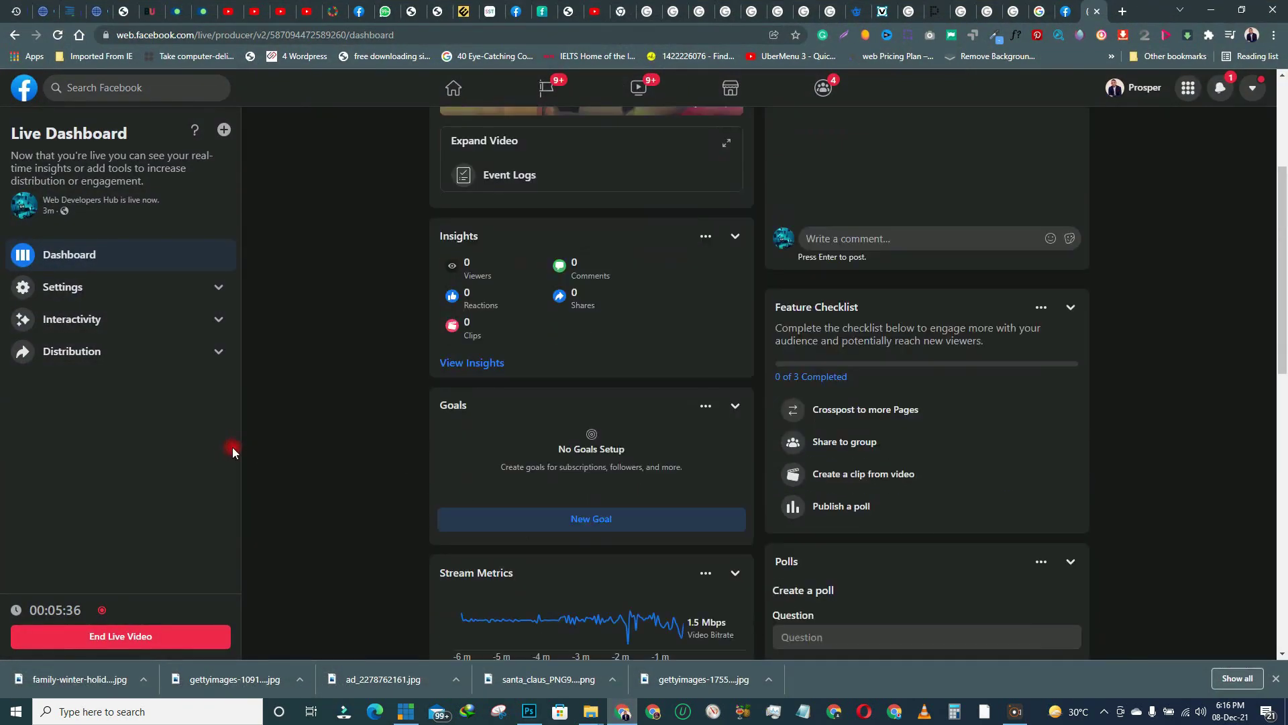
{"action": "scroll", "coordinate": [723, 453], "scroll_direction": "up", "scroll_amount": 5}
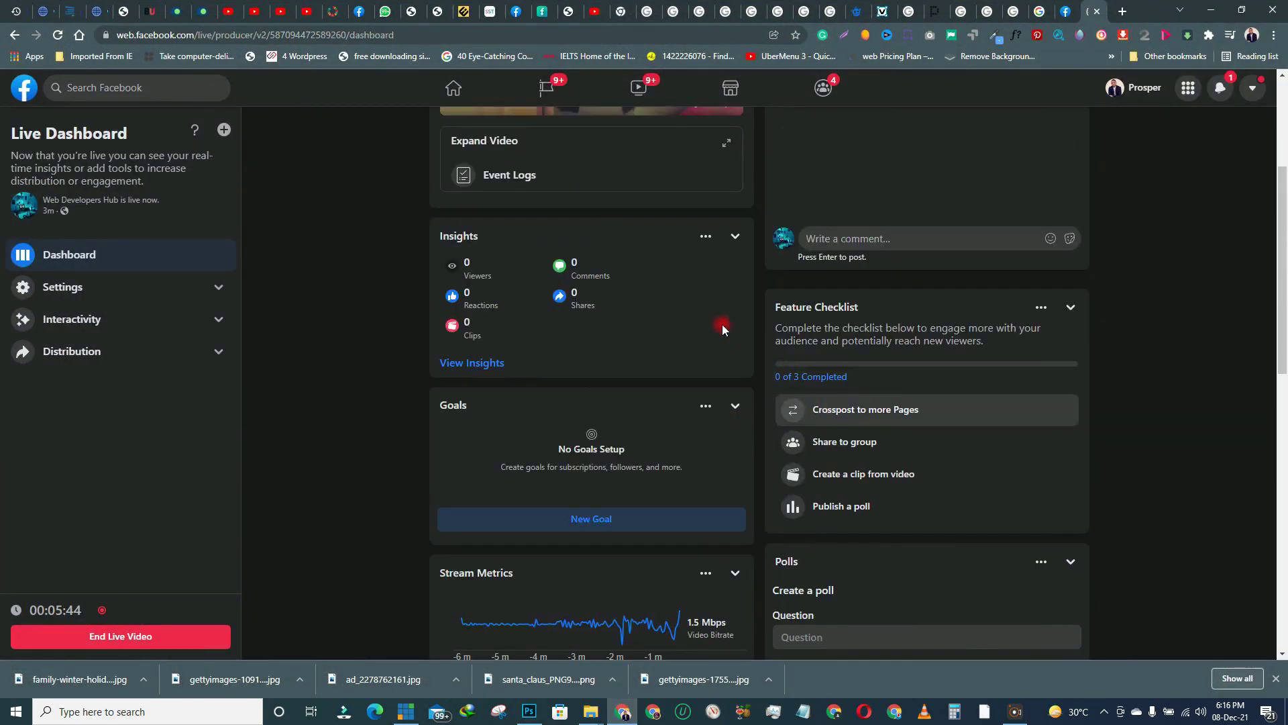
{"action": "scroll", "coordinate": [719, 322], "scroll_direction": "up", "scroll_amount": 4}
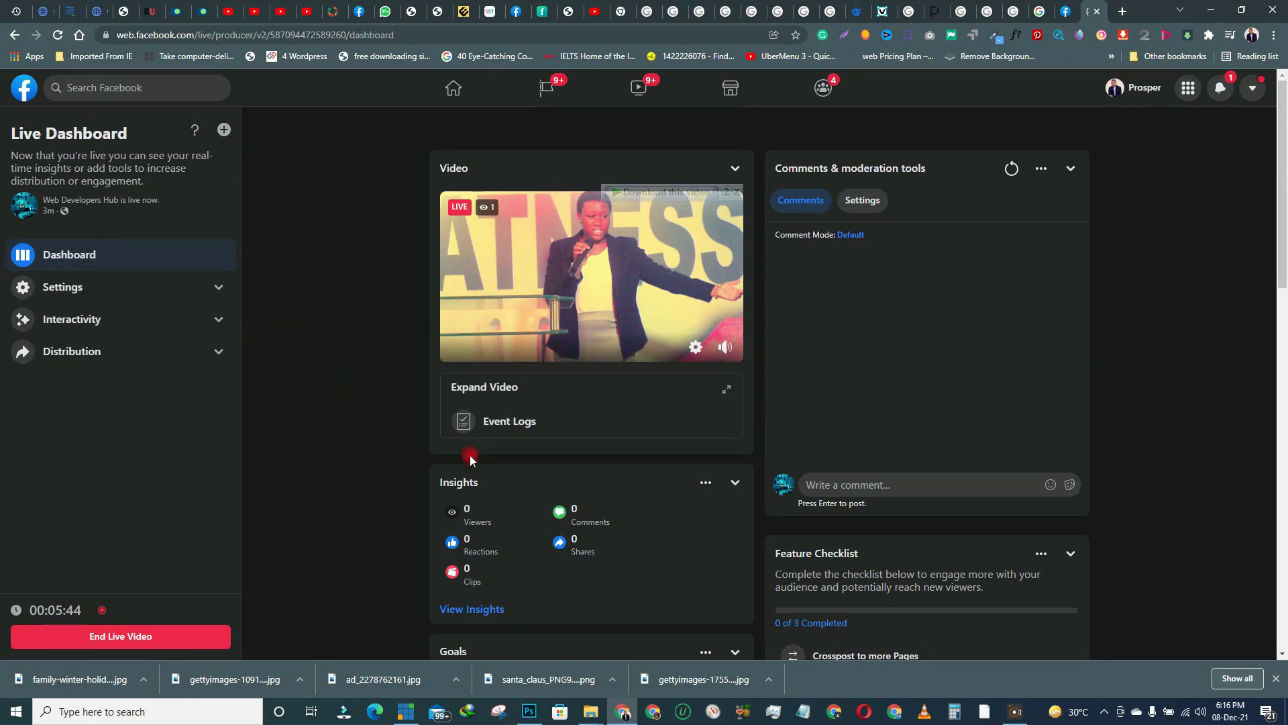
{"action": "scroll", "coordinate": [470, 458], "scroll_direction": "down", "scroll_amount": 10}
{"action": "left_click", "coordinate": [408, 717]}
{"action": "left_click", "coordinate": [407, 717]}
{"action": "scroll", "coordinate": [685, 337], "scroll_direction": "up", "scroll_amount": 10}
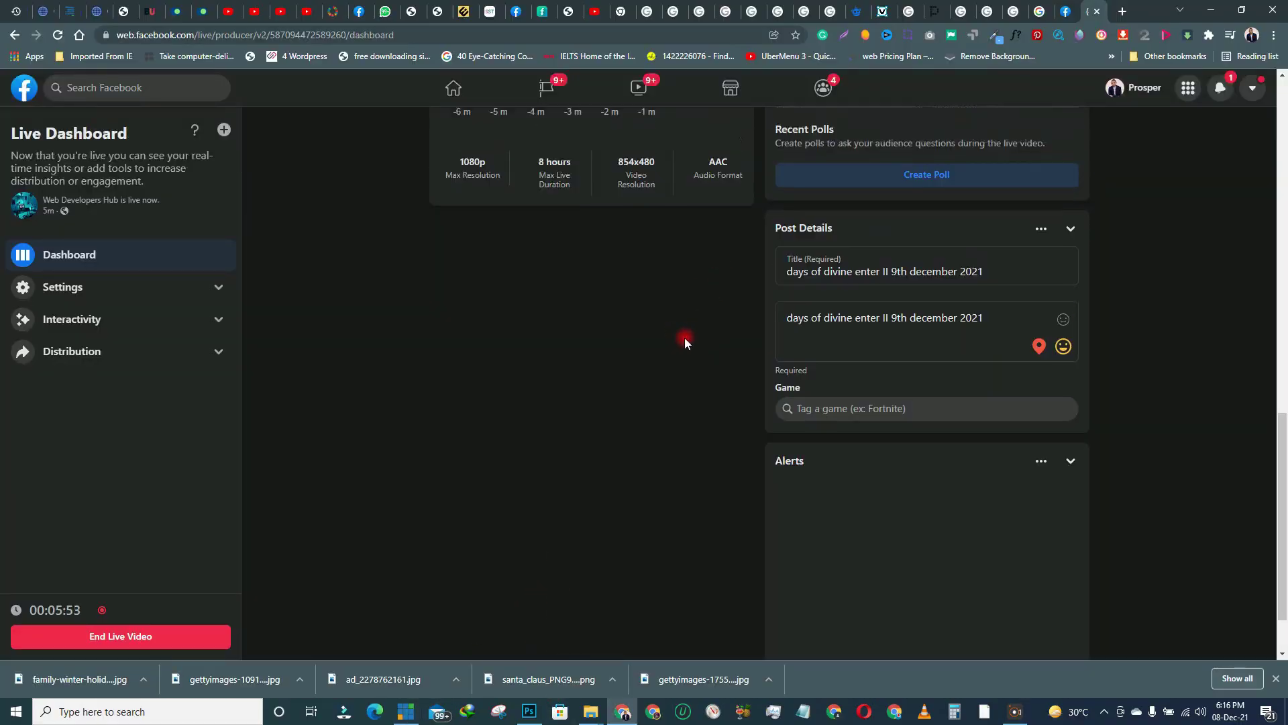
- Open the stream settings of the Facebook live video from the live dashboard
{"action": "left_click", "coordinate": [65, 294]}
{"action": "left_click", "coordinate": [115, 328]}
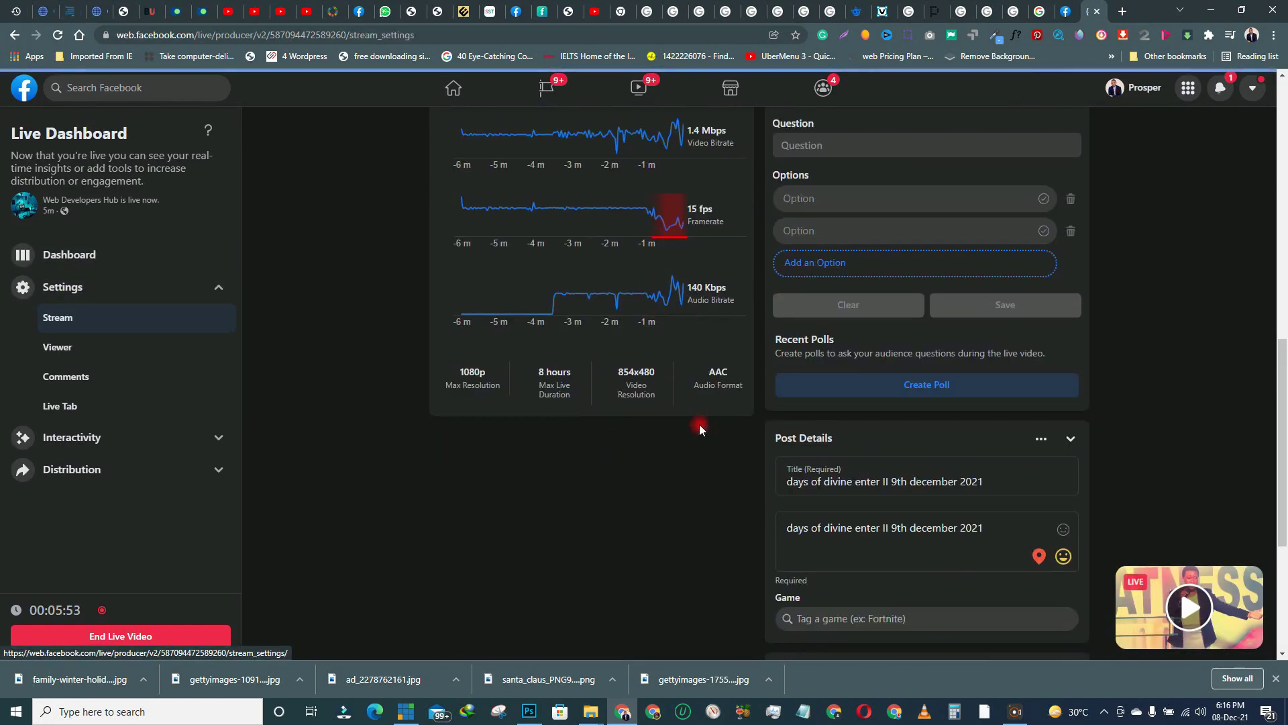
{"action": "scroll", "coordinate": [700, 424], "scroll_direction": "up", "scroll_amount": 7}
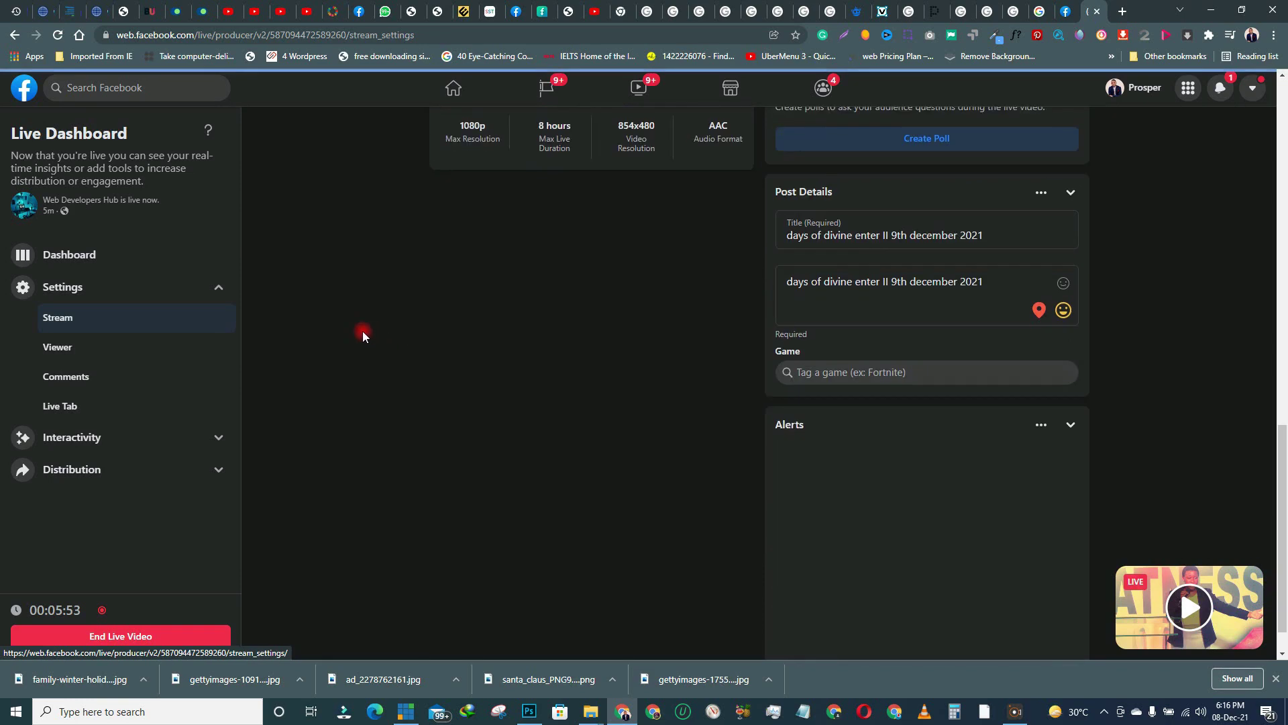
- Switch to vMix, transition programming2.2.mp4 to the program output, and stop streaming
{"action": "left_click", "coordinate": [404, 710]}
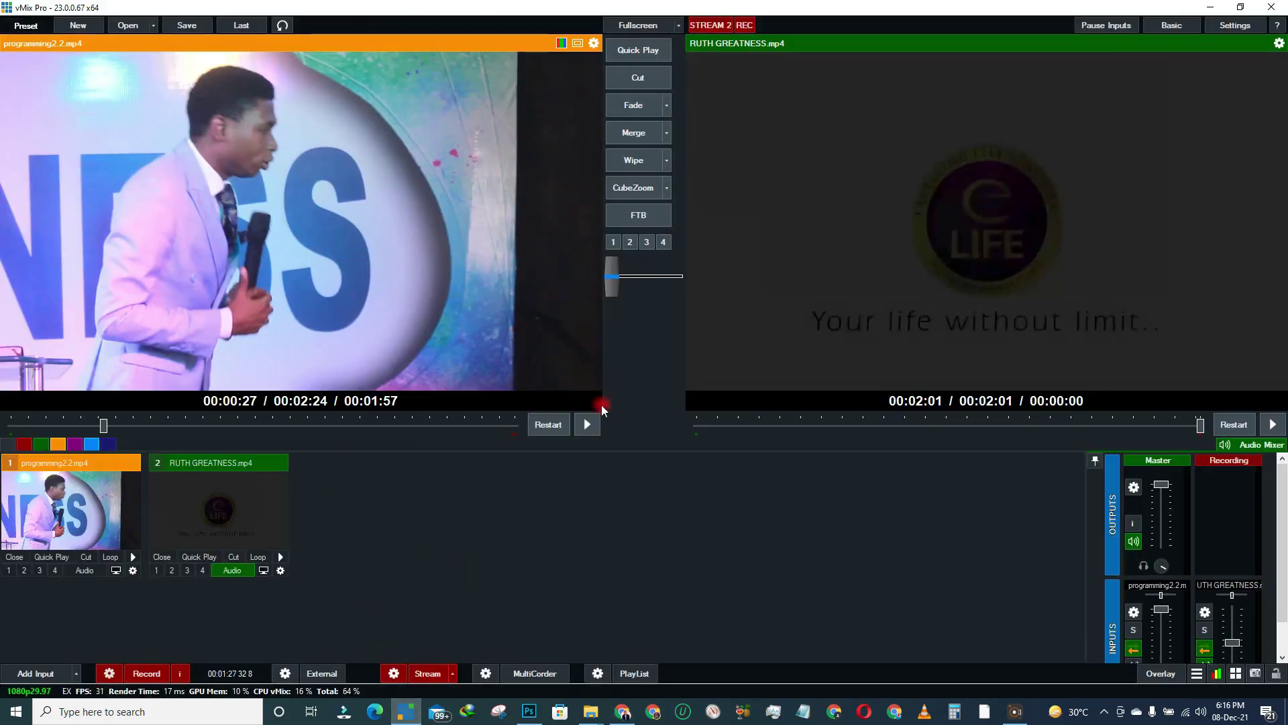
{"action": "key", "text": "space"}
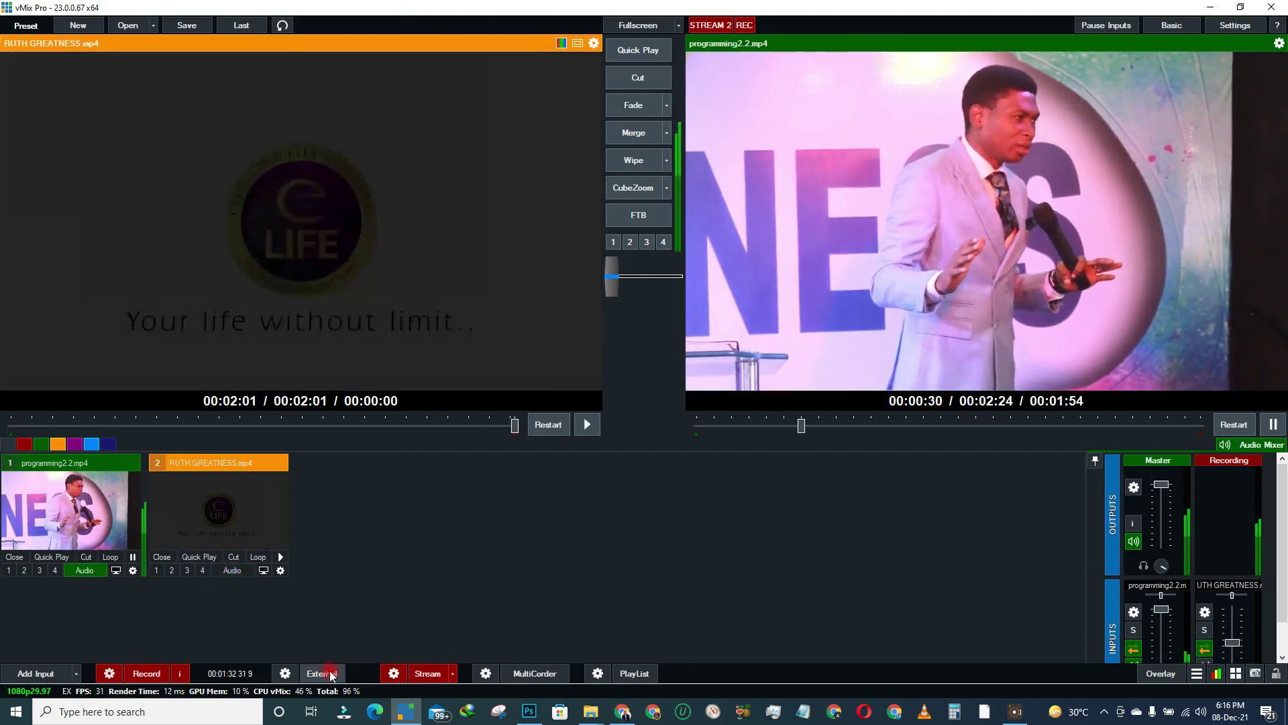
{"action": "left_click", "coordinate": [454, 678]}
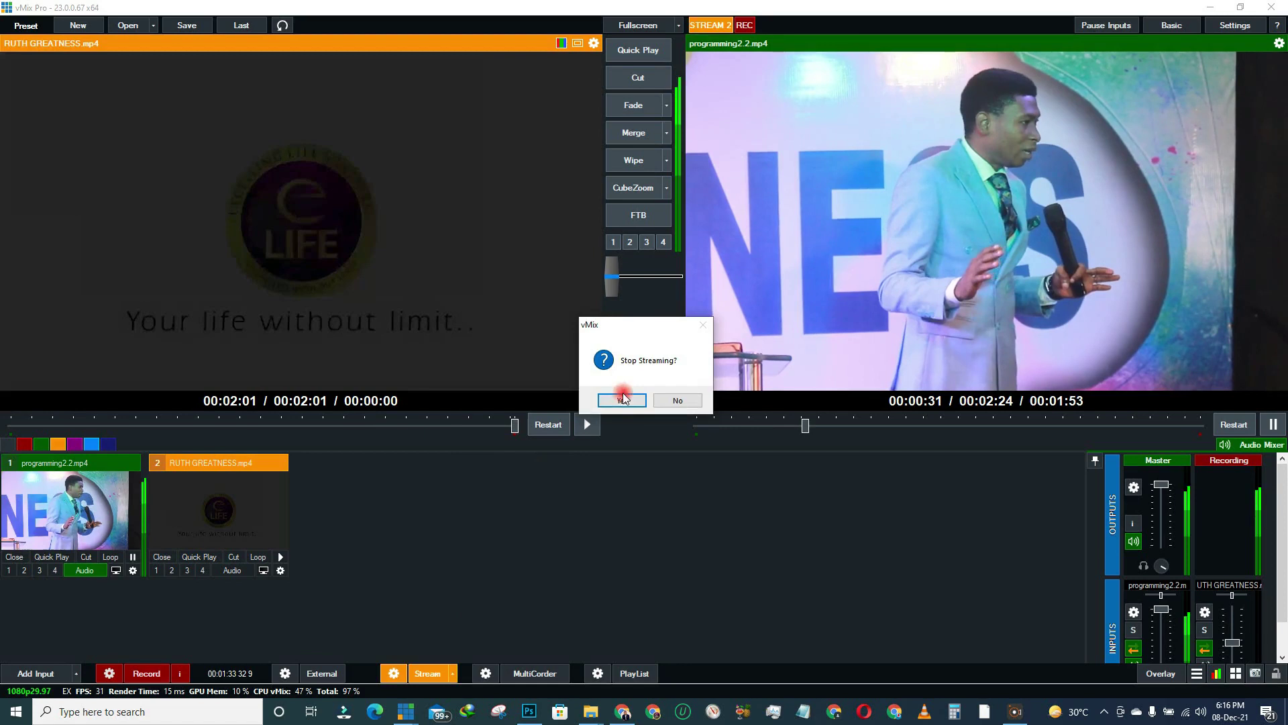
{"action": "left_click", "coordinate": [616, 400]}
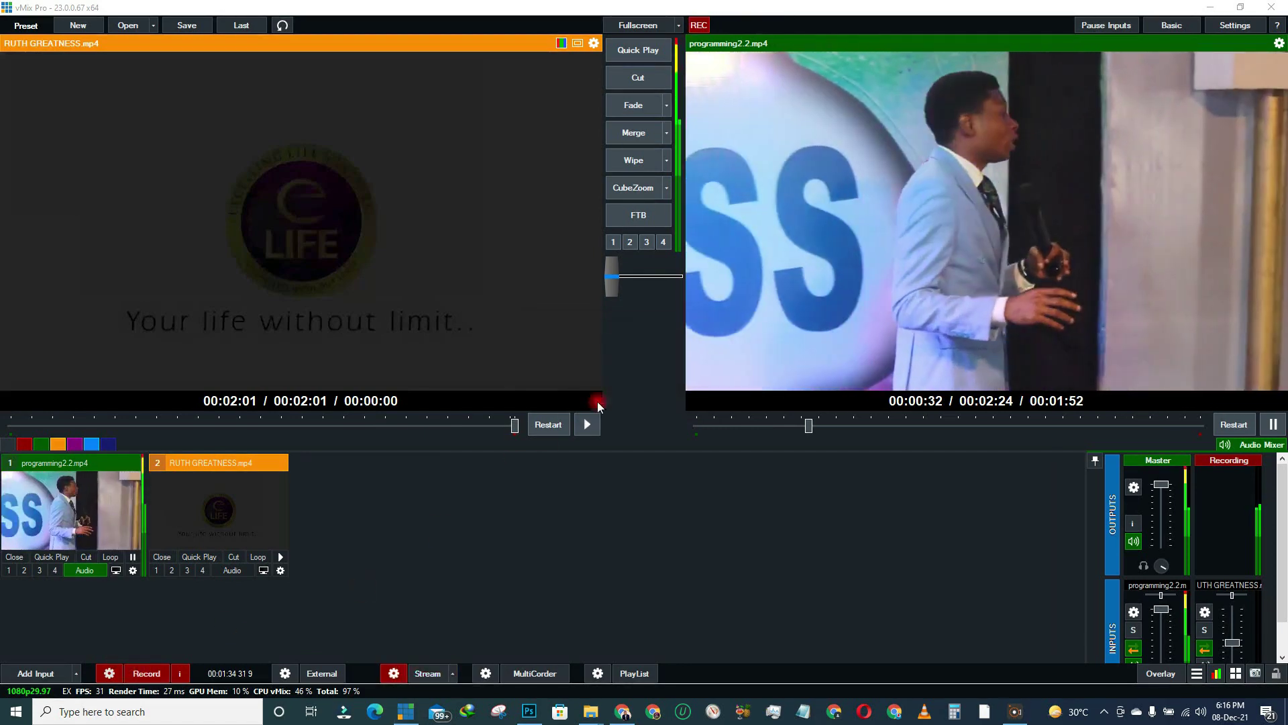